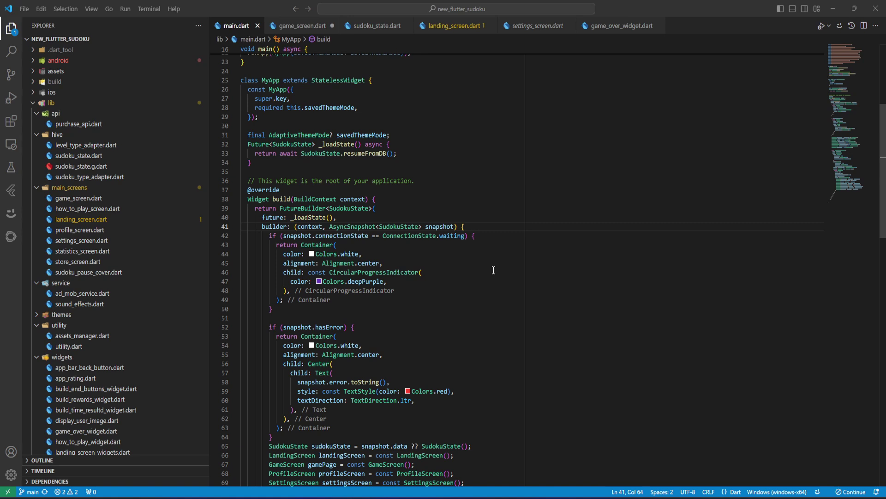
Switch to Google Play Console and view the production release dashboard of Sudoku Master - Classic Puzzle through its releases overview
{"action": "left_click", "coordinate": [430, 273]}
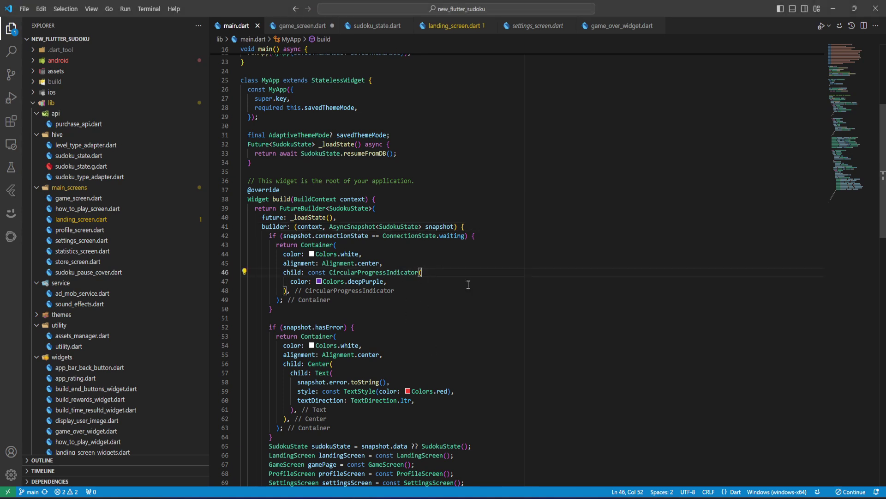
{"action": "left_click", "coordinate": [833, 9]}
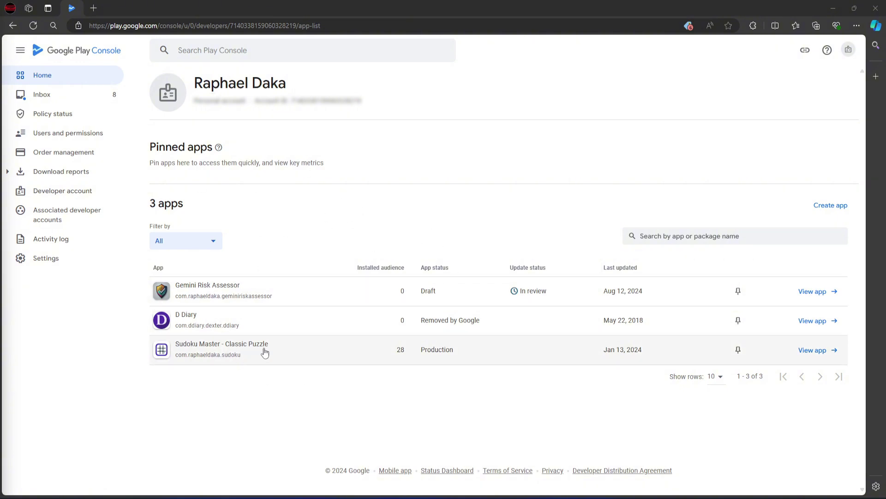
{"action": "left_click", "coordinate": [237, 354]}
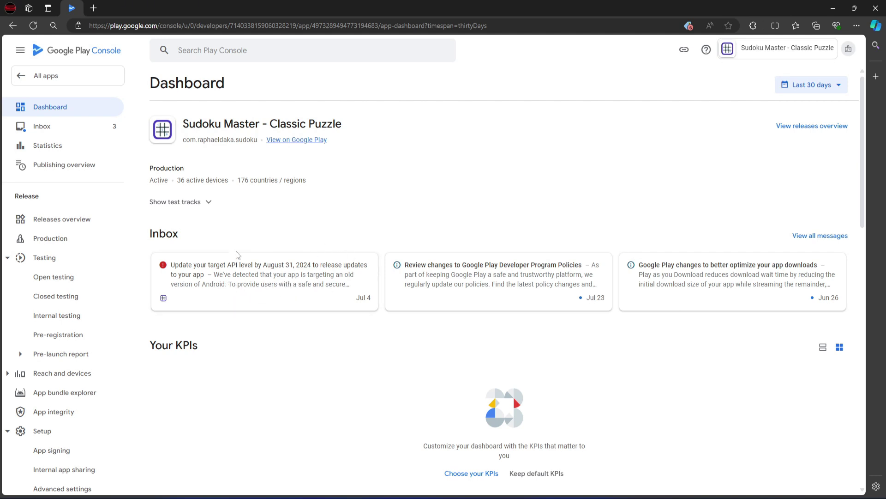
{"action": "left_click", "coordinate": [63, 222]}
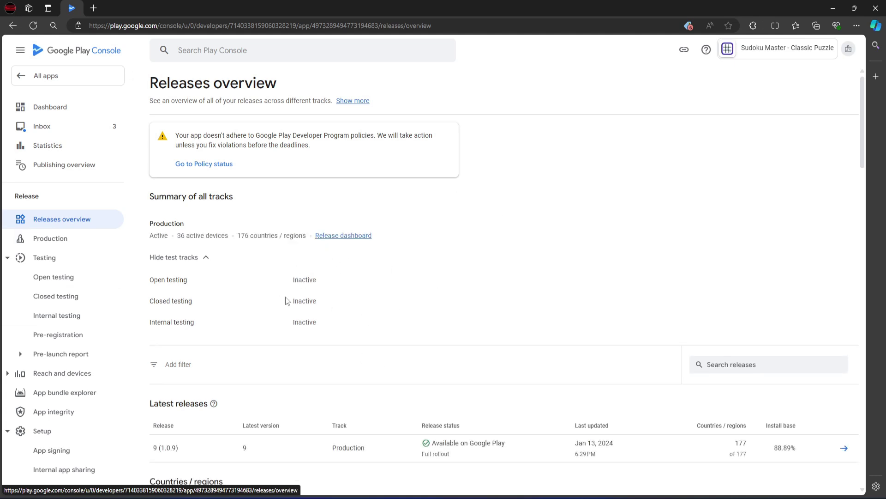
{"action": "left_click", "coordinate": [340, 236]}
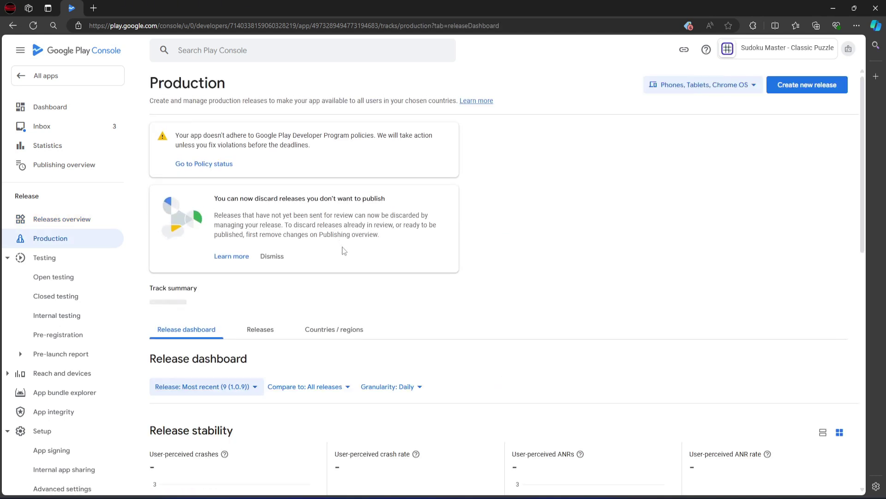
{"action": "scroll", "coordinate": [419, 319], "scroll_direction": "down", "scroll_amount": 1}
{"action": "scroll", "coordinate": [416, 282], "scroll_direction": "up", "scroll_amount": 1}
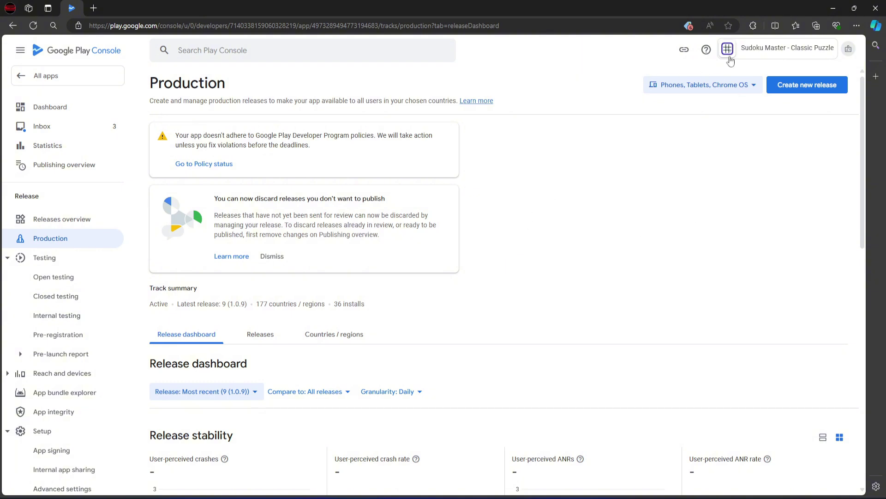
Switch back to Visual Studio Code and open the build.gradle file in the project's android/app folder
{"action": "left_click", "coordinate": [457, 492]}
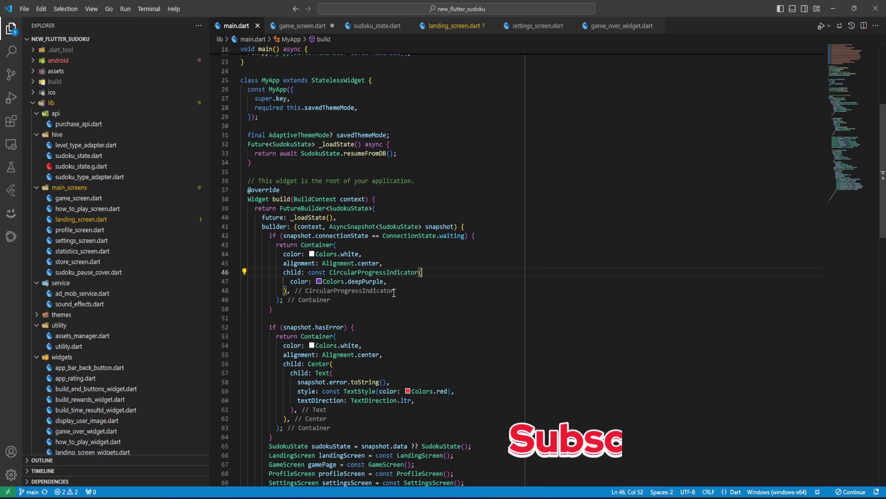
{"action": "scroll", "coordinate": [400, 307], "scroll_direction": "up", "scroll_amount": 1}
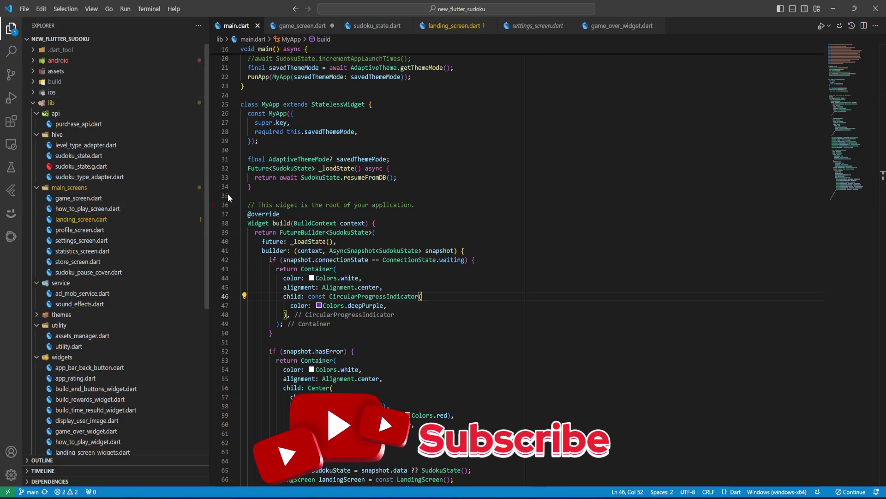
{"action": "left_click", "coordinate": [32, 62]}
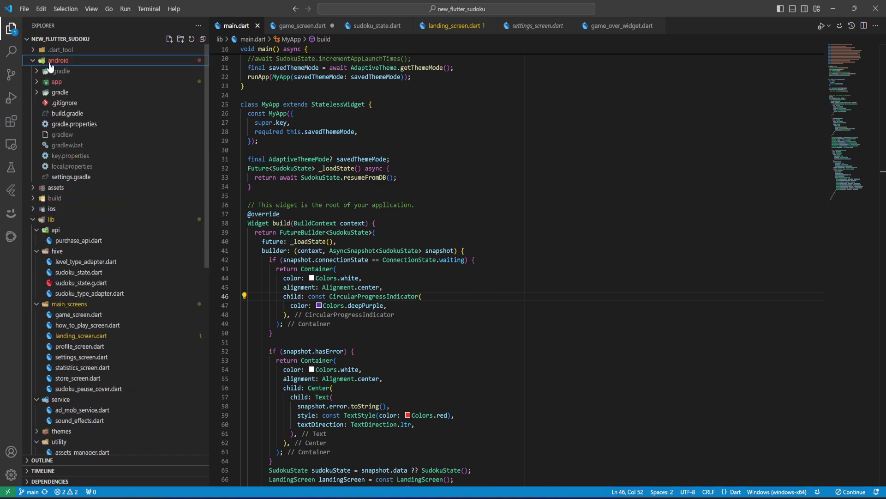
{"action": "left_click", "coordinate": [36, 82]}
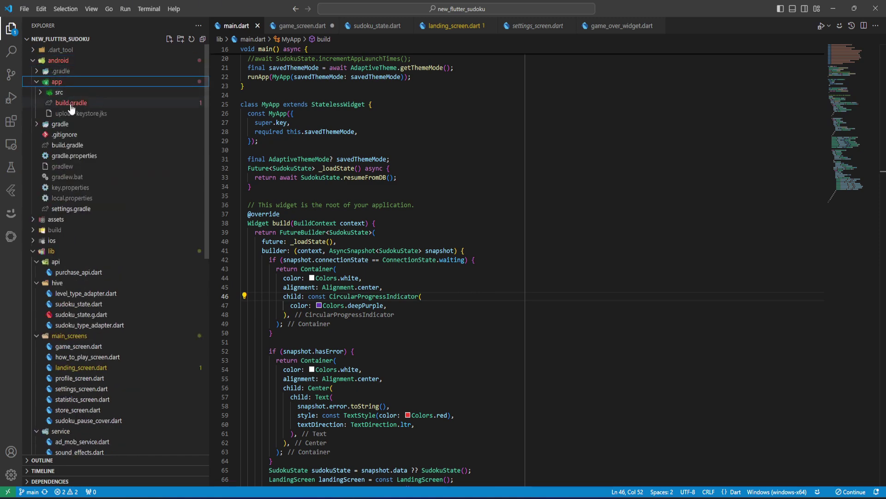
{"action": "left_click", "coordinate": [73, 103]}
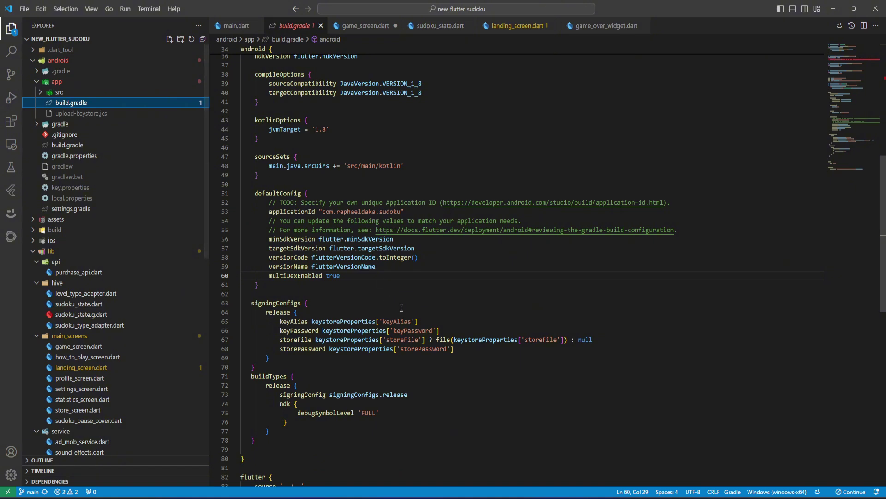
{"action": "scroll", "coordinate": [320, 281], "scroll_direction": "up", "scroll_amount": 1}
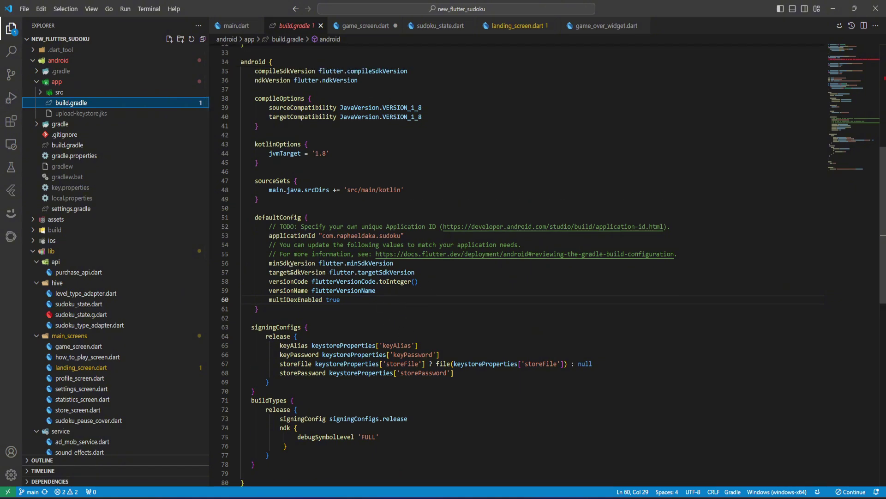
Replace the minSdkVersion value in the defaultConfig block with 21
{"action": "left_click", "coordinate": [329, 264]}
{"action": "left_click", "coordinate": [372, 263]}
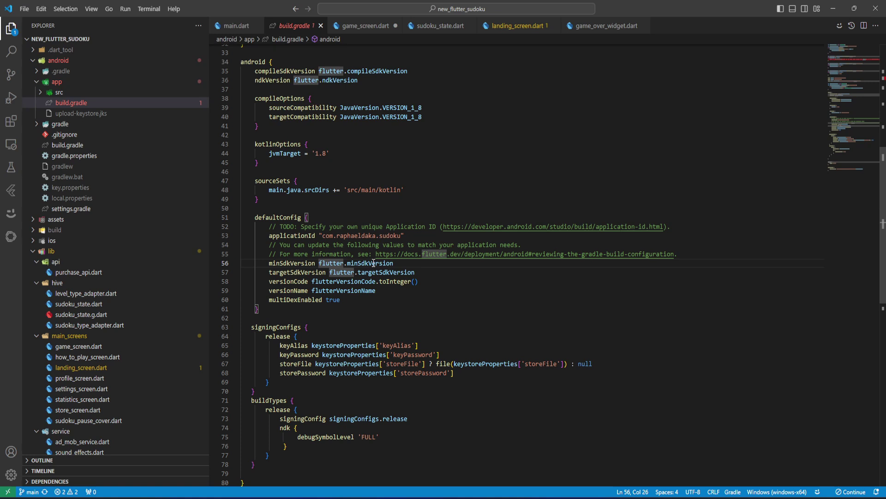
{"action": "left_click", "coordinate": [354, 280]}
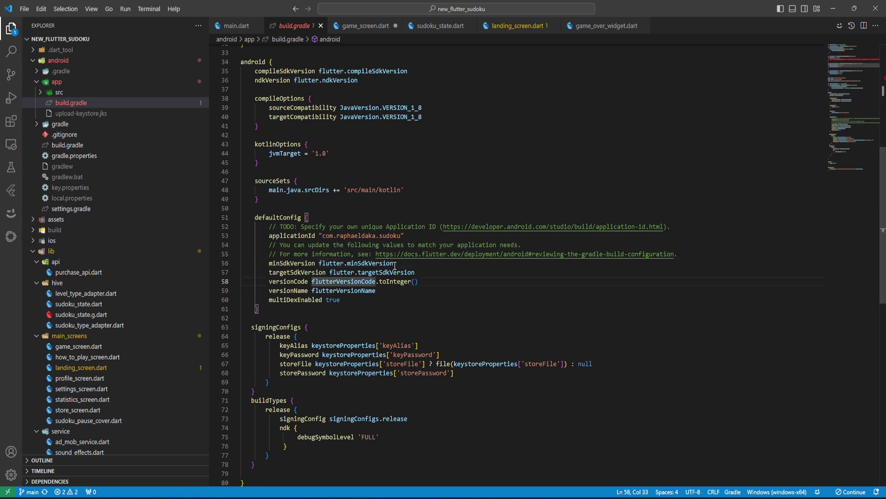
{"action": "left_click_drag", "start_coordinate": [396, 264], "coordinate": [320, 262]}
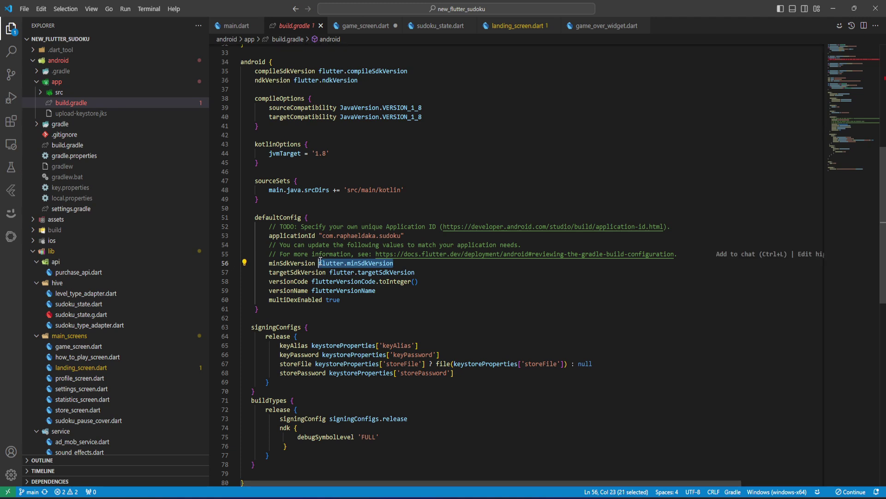
{"action": "type", "text": "21"}
{"action": "left_click", "coordinate": [432, 282]}
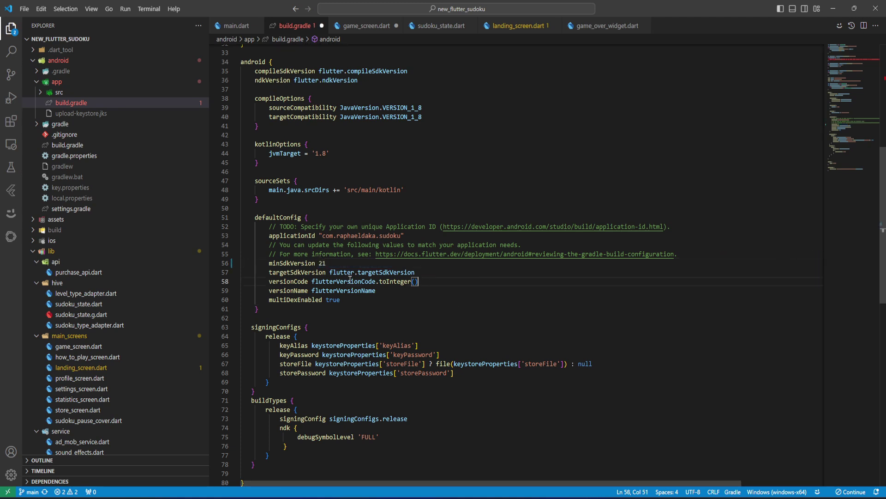
Replace the targetSdkVersion value in the defaultConfig block with 34
{"action": "left_click", "coordinate": [290, 274]}
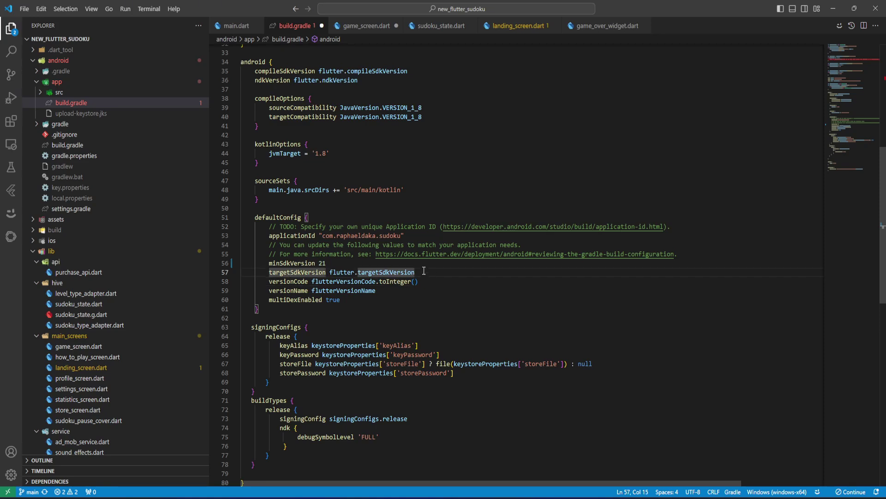
{"action": "left_click", "coordinate": [347, 276]}
{"action": "left_click_drag", "start_coordinate": [416, 272], "coordinate": [340, 275]}
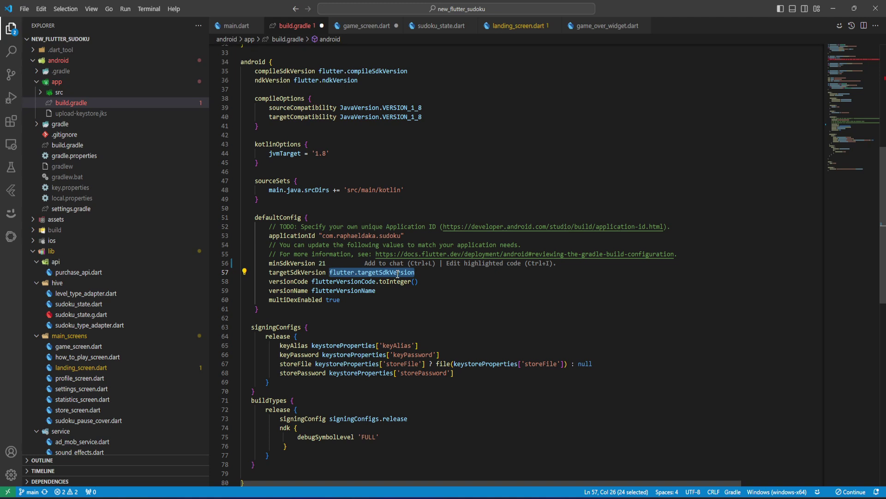
{"action": "type", "text": "34"}
{"action": "left_click", "coordinate": [363, 302]}
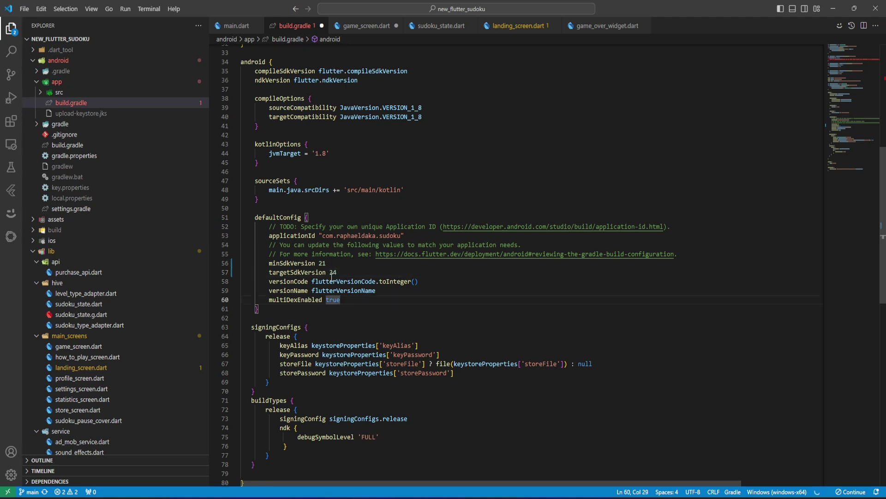
{"action": "left_click_drag", "start_coordinate": [331, 272], "coordinate": [338, 272]}
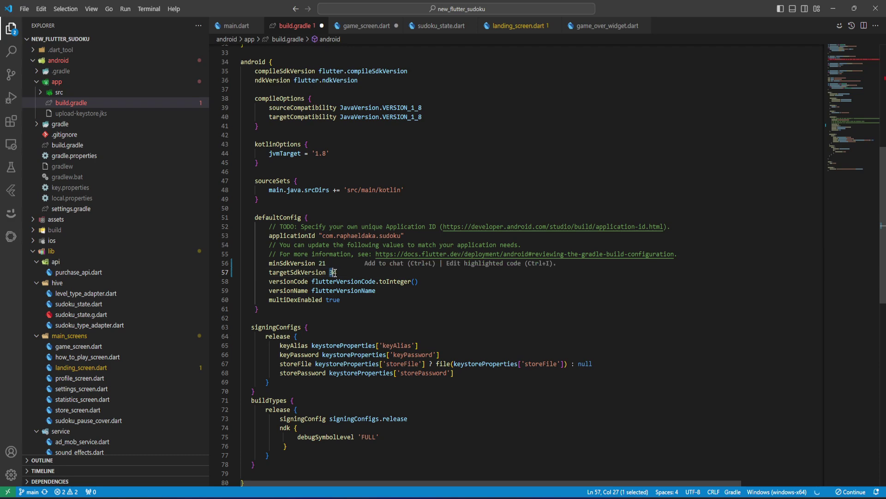
{"action": "left_click", "coordinate": [335, 273]}
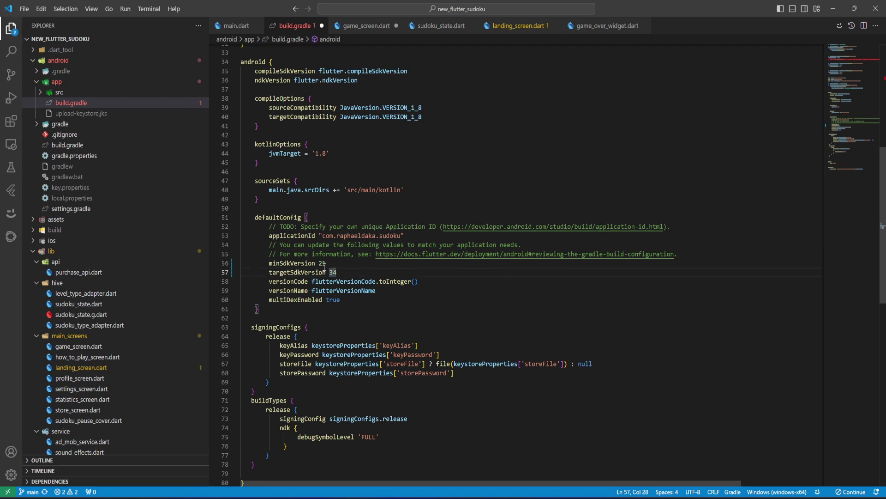
Review the surrounding build configuration, then save and close the app-level build.gradle file
{"action": "scroll", "coordinate": [349, 283], "scroll_direction": "up", "scroll_amount": 2}
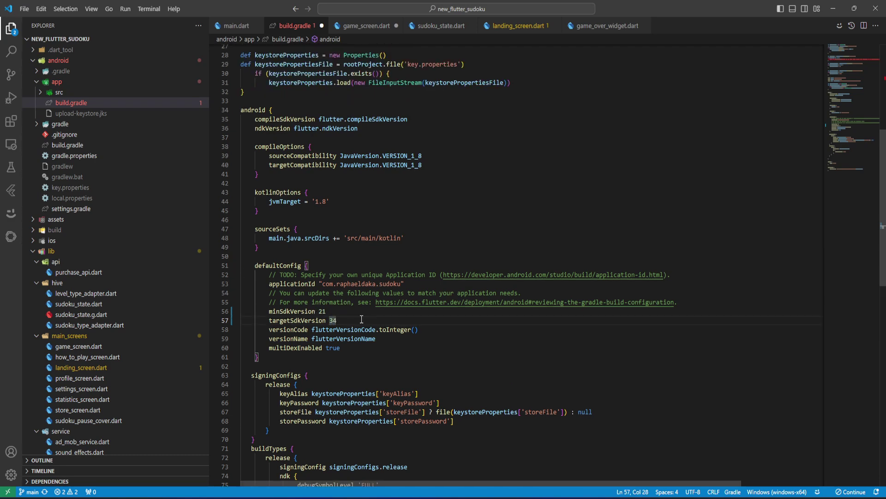
{"action": "scroll", "coordinate": [394, 315], "scroll_direction": "down", "scroll_amount": 5}
{"action": "scroll", "coordinate": [398, 277], "scroll_direction": "up", "scroll_amount": 2}
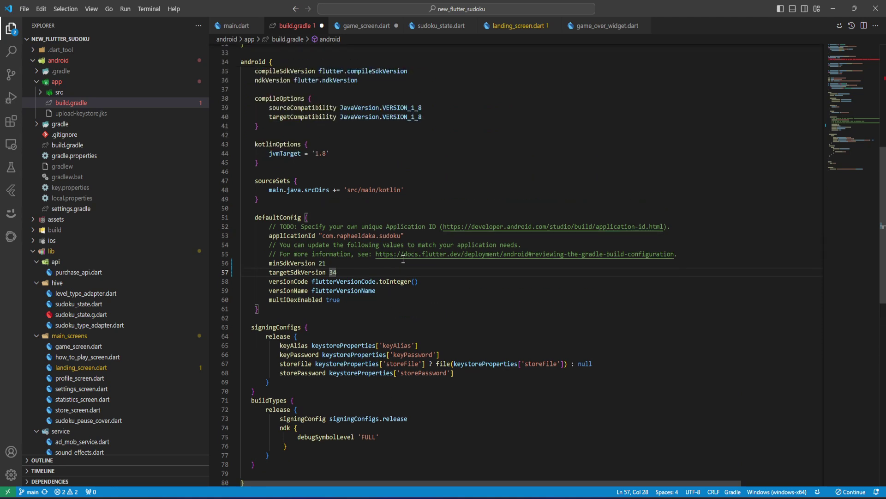
{"action": "scroll", "coordinate": [406, 245], "scroll_direction": "up", "scroll_amount": 3}
{"action": "left_click", "coordinate": [361, 329]}
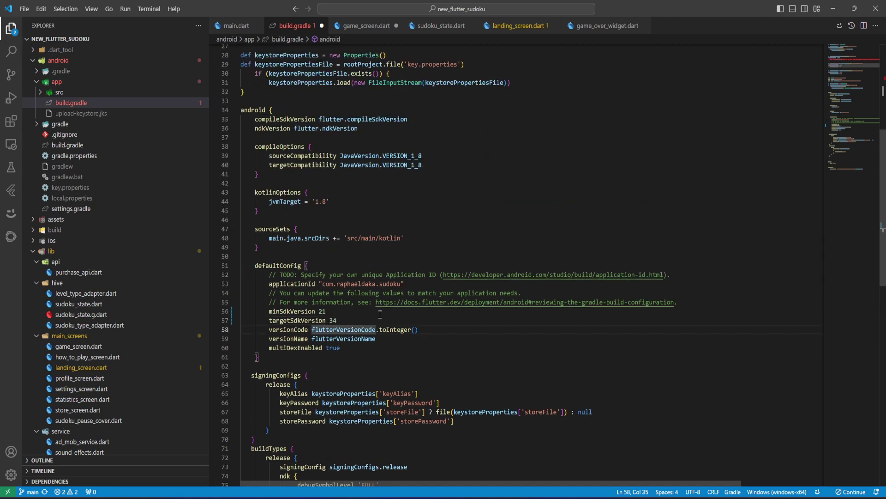
{"action": "key", "text": "ctrl+s"}
{"action": "left_click", "coordinate": [329, 26]}
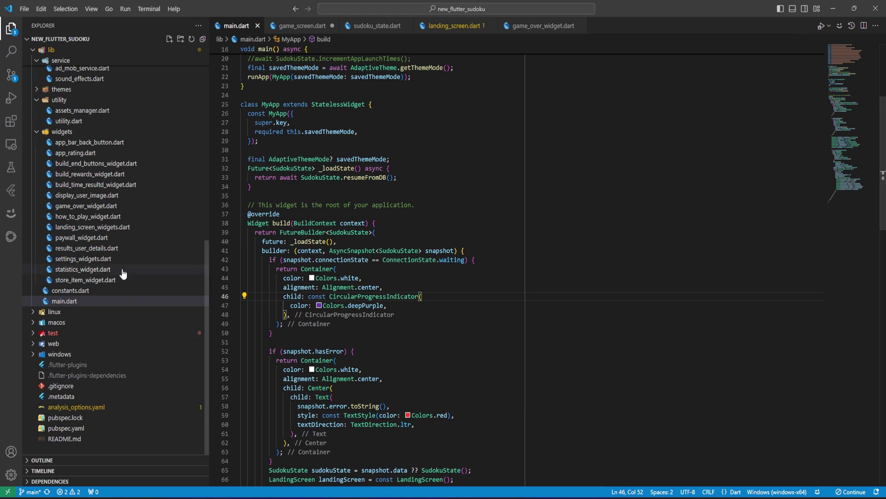
Open pubspec.yaml from the project root and go to the project's version line
{"action": "left_click", "coordinate": [70, 429]}
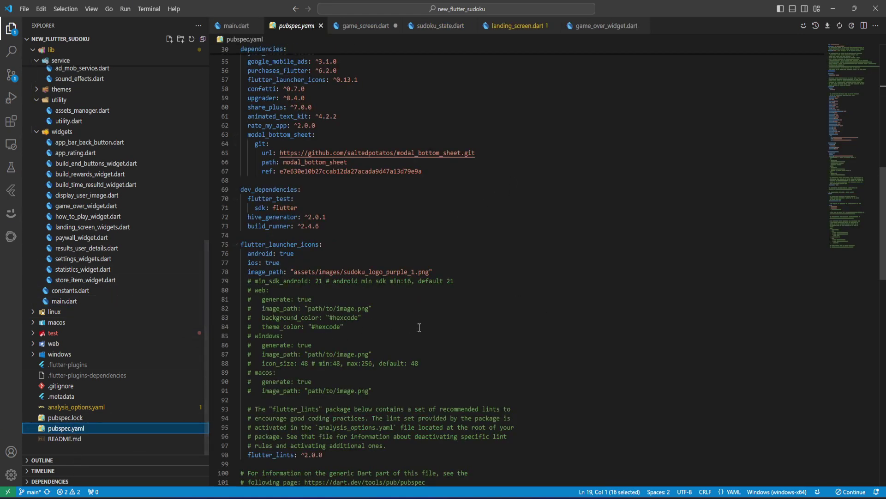
{"action": "scroll", "coordinate": [379, 297], "scroll_direction": "up", "scroll_amount": 9}
{"action": "scroll", "coordinate": [380, 297], "scroll_direction": "up", "scroll_amount": 9}
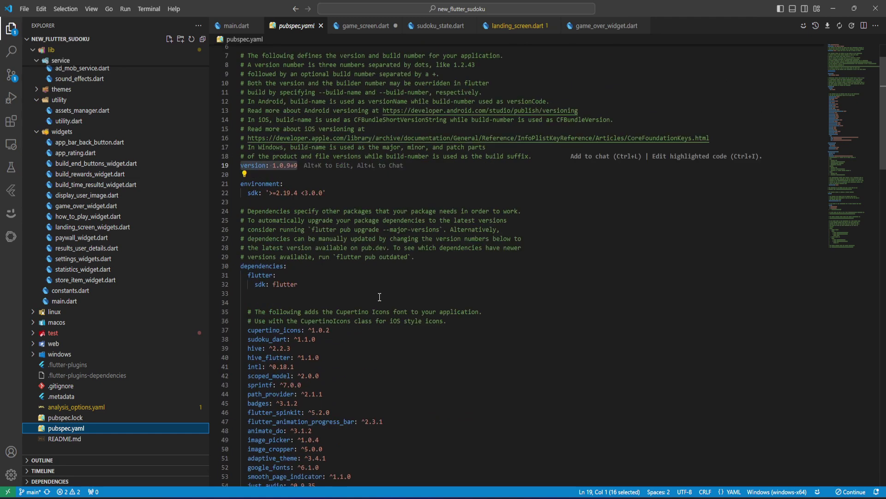
{"action": "left_click", "coordinate": [303, 218]}
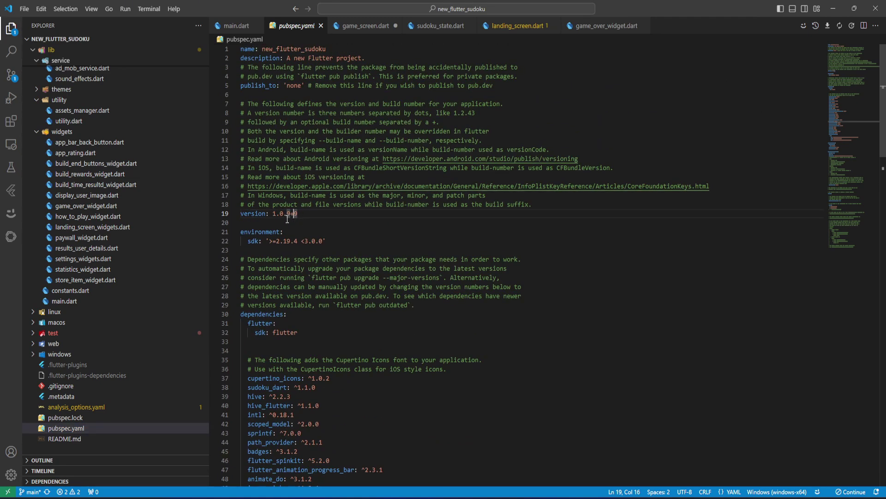
{"action": "type", "text": "9"}
{"action": "left_click", "coordinate": [274, 214]}
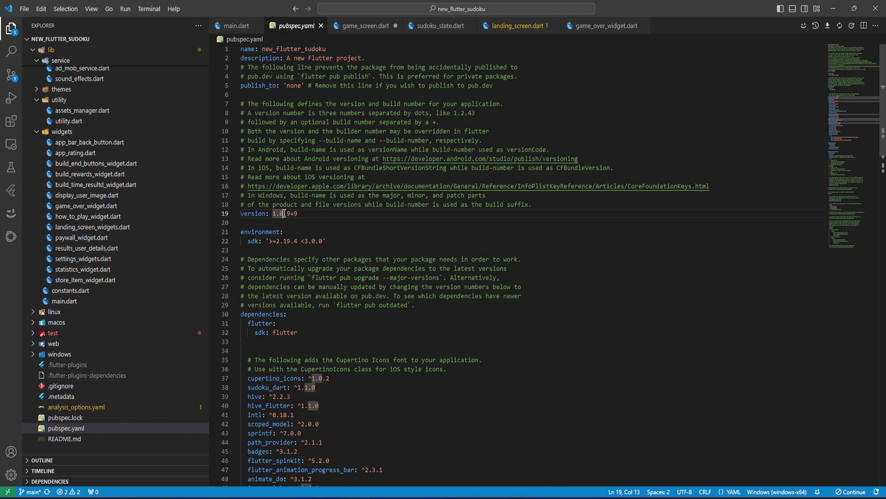
Set the project version to 1.0.10+10 and save pubspec.yaml
{"action": "left_click_drag", "start_coordinate": [299, 214], "coordinate": [288, 214]}
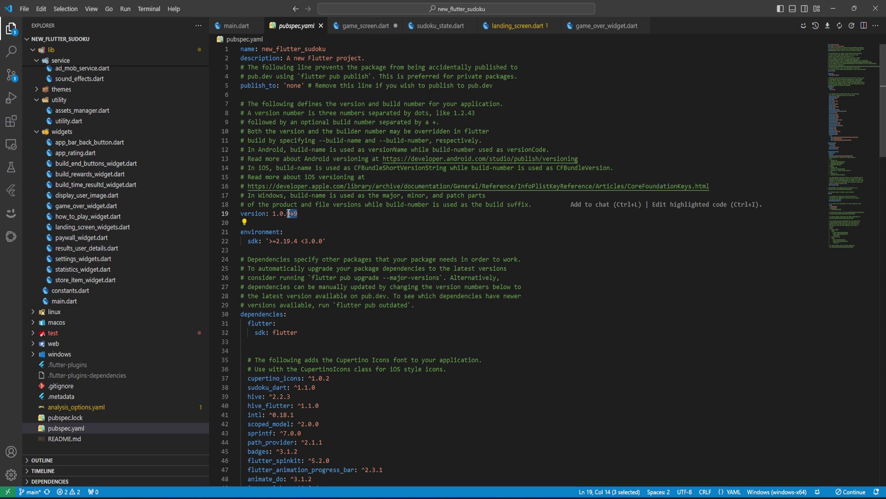
{"action": "type", "text": "10."}
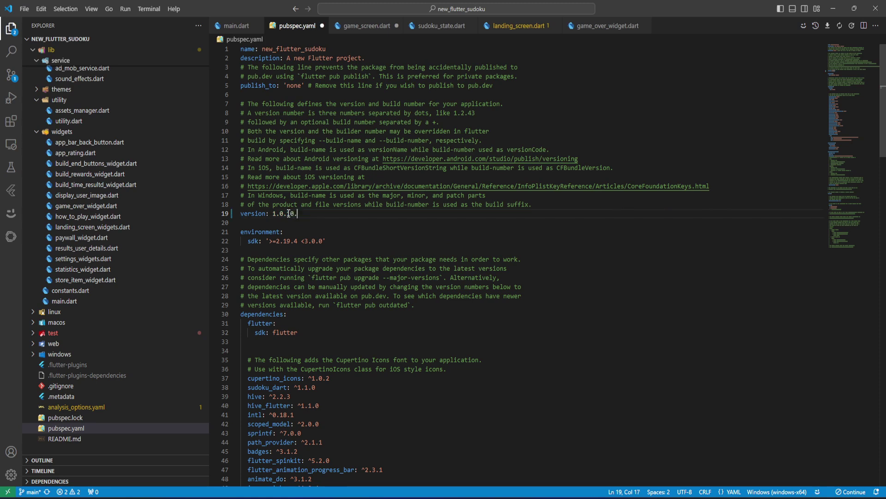
{"action": "key", "text": "BackSpace"}
{"action": "key", "text": "BackSpace"}
{"action": "type", "text": "+10"}
{"action": "left_click", "coordinate": [273, 213]}
{"action": "left_click_drag", "start_coordinate": [273, 213], "coordinate": [310, 213]}
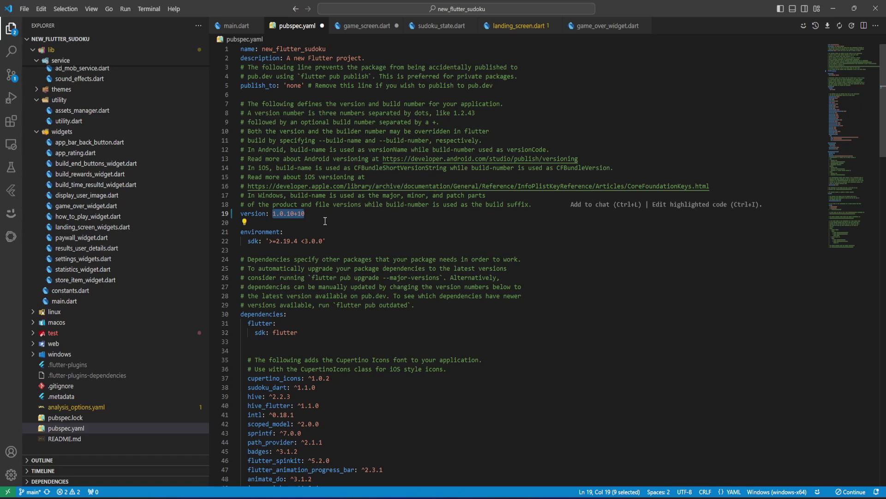
{"action": "scroll", "coordinate": [334, 224], "scroll_direction": "down", "scroll_amount": 1}
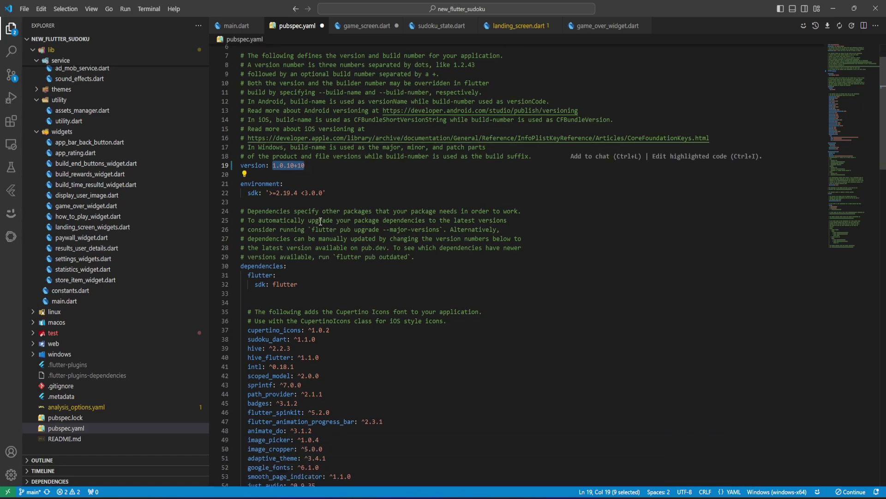
{"action": "scroll", "coordinate": [320, 222], "scroll_direction": "down", "scroll_amount": 1}
{"action": "left_click", "coordinate": [347, 151]}
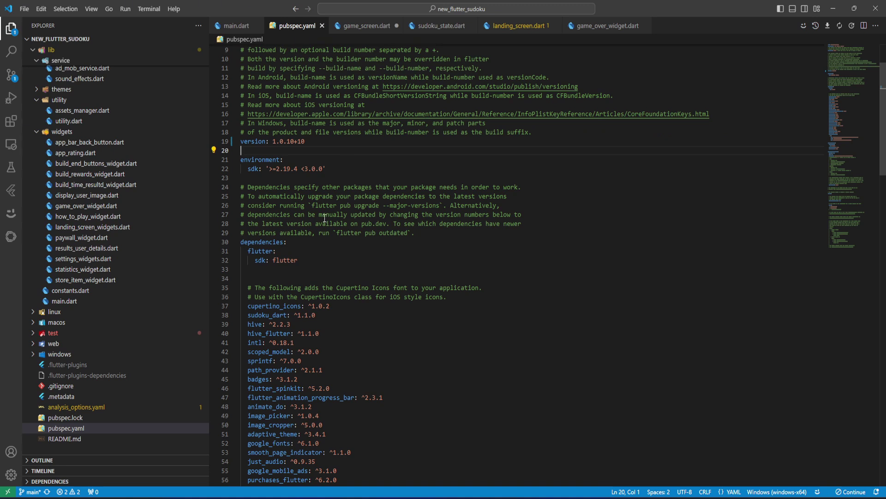
{"action": "key", "text": "ctrl+s"}
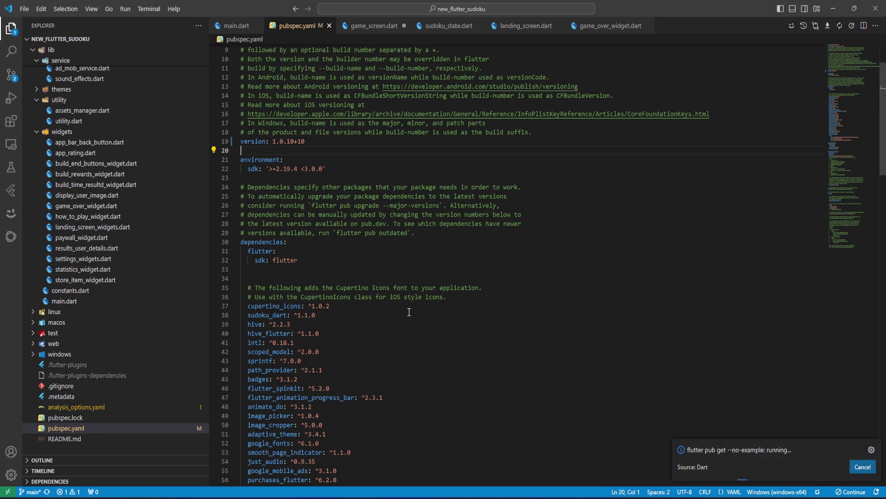
Close pubspec.yaml and open the integrated terminal at the project root
{"action": "left_click", "coordinate": [329, 26]}
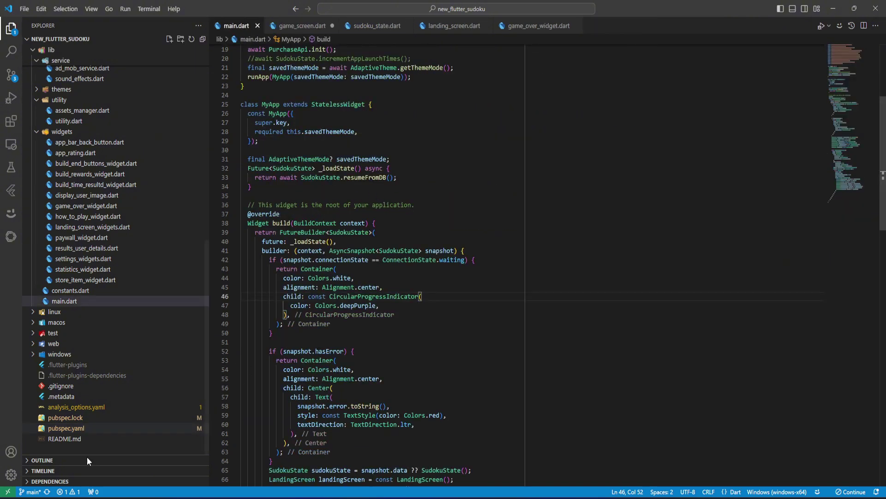
{"action": "left_click", "coordinate": [68, 492]}
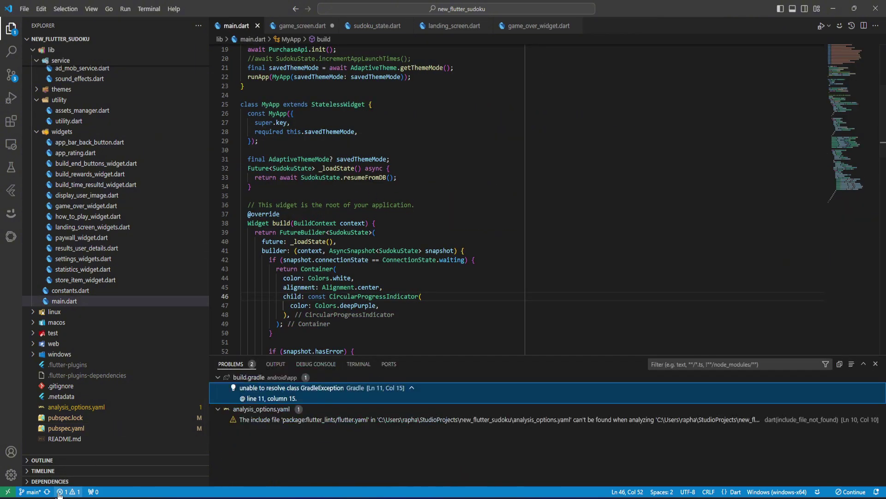
{"action": "left_click", "coordinate": [358, 364]}
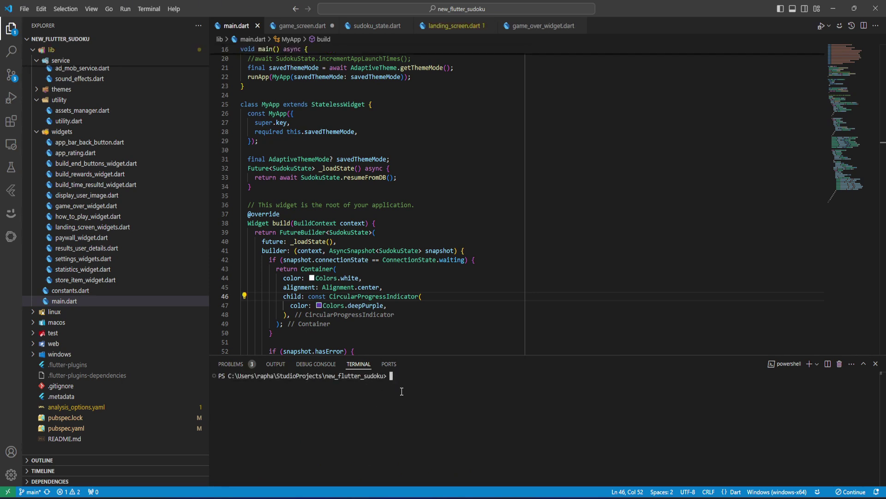
Run flutter clean in the project terminal, followed by flutter build appbundle
{"action": "type", "text": "flutt"}
{"action": "type", "text": "er"}
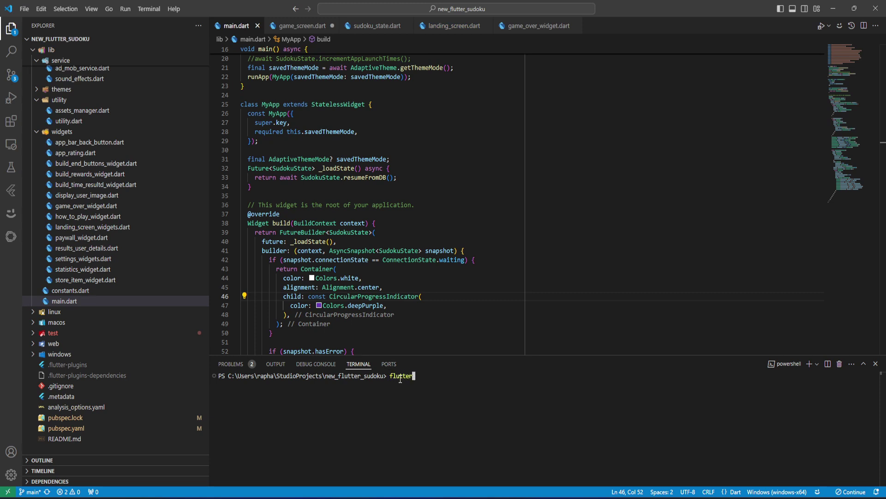
{"action": "type", "text": " clean"}
{"action": "key", "text": "Return"}
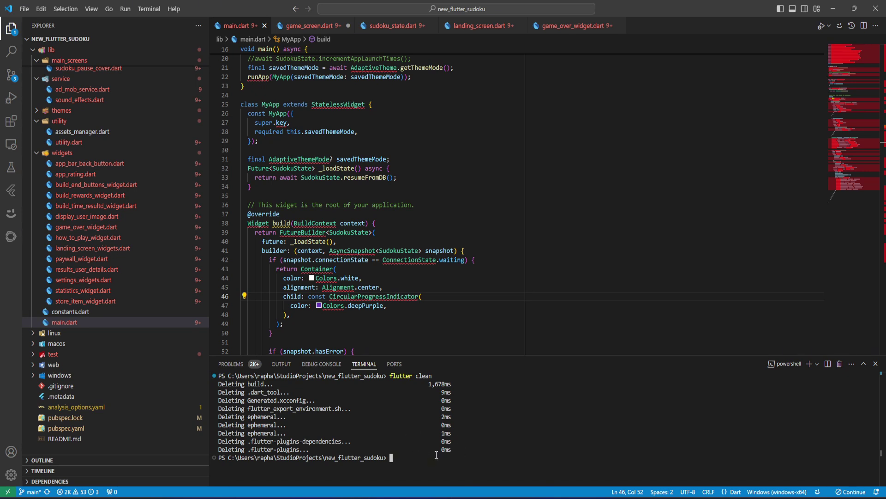
{"action": "type", "text": "flutter build appbundle"}
{"action": "key", "text": "Return"}
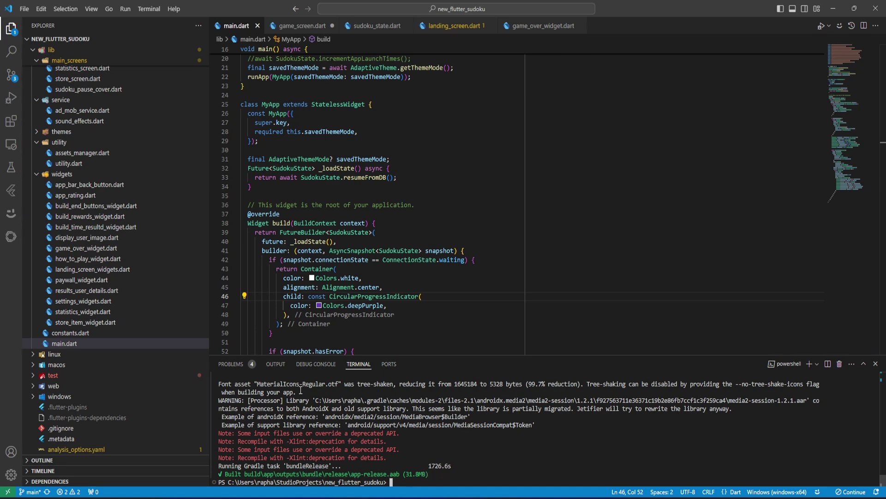
Collapse the android folder in the project tree and reveal the build folder in File Explorer
{"action": "scroll", "coordinate": [111, 233], "scroll_direction": "up", "scroll_amount": 10}
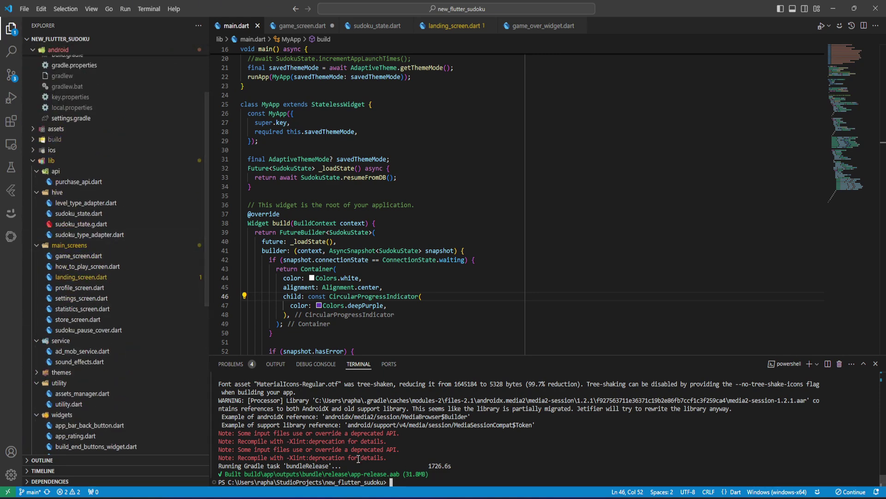
{"action": "scroll", "coordinate": [95, 222], "scroll_direction": "up", "scroll_amount": 3}
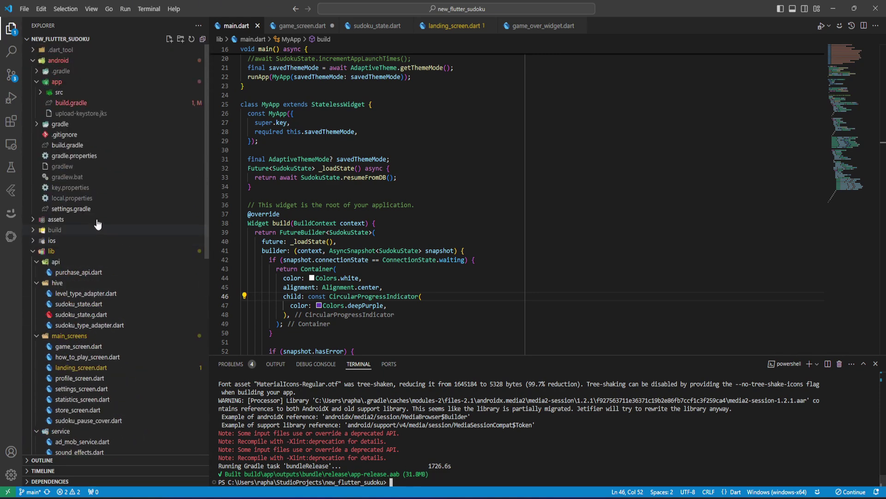
{"action": "left_click", "coordinate": [31, 63]}
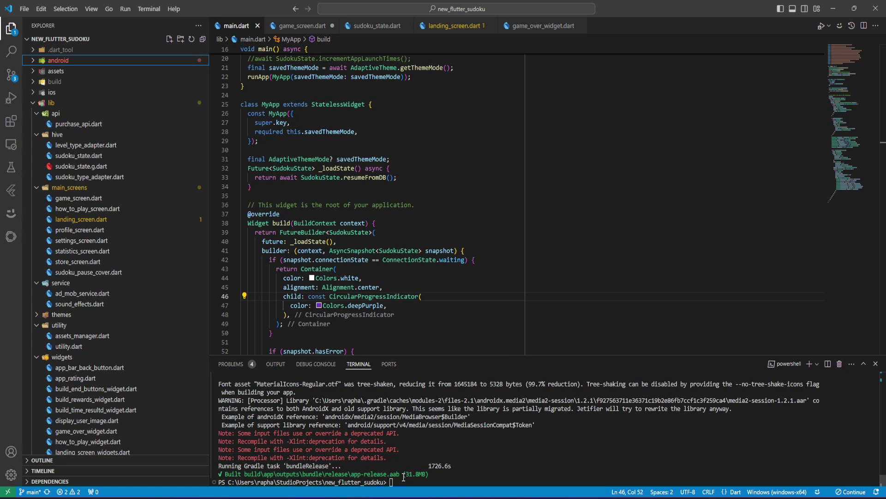
{"action": "right_click", "coordinate": [66, 81]}
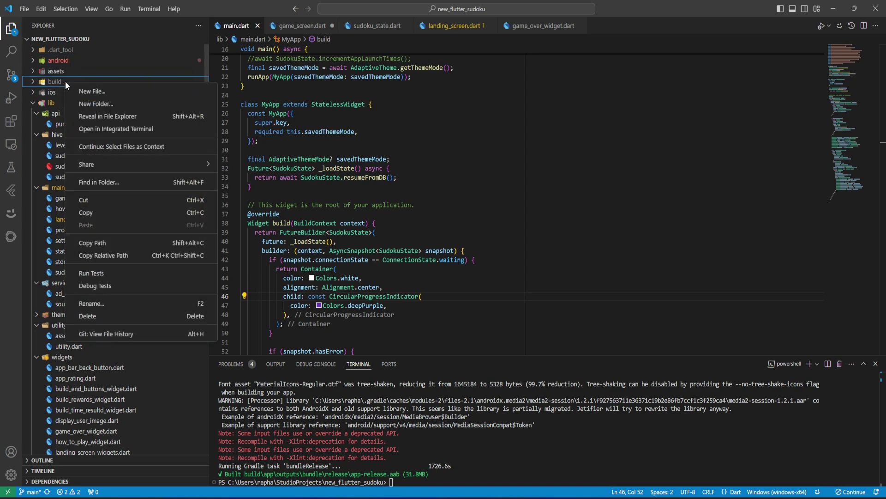
{"action": "left_click", "coordinate": [107, 117]}
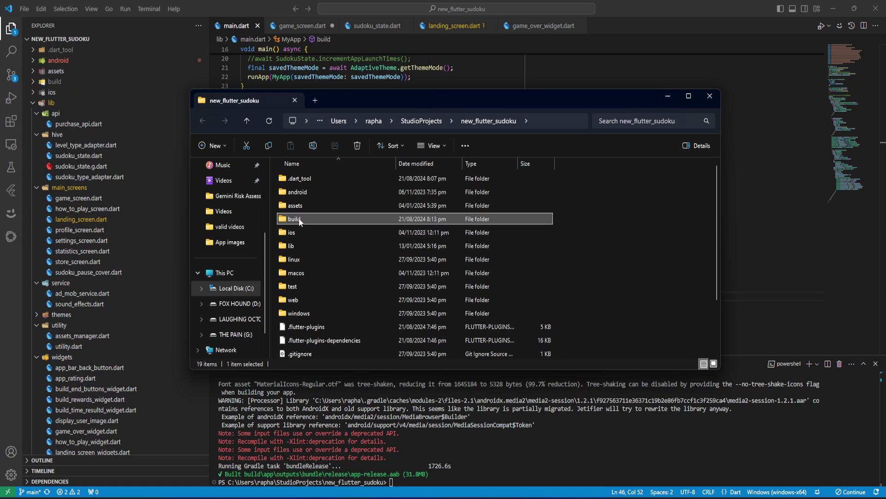
Go to build/app/outputs/bundle/release in File Explorer to locate the app-release.aab file
{"action": "double_click", "coordinate": [293, 220]}
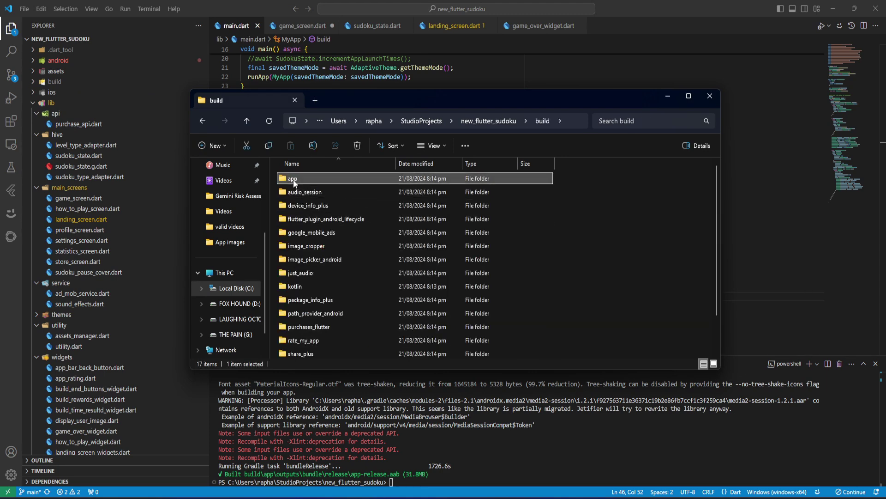
{"action": "double_click", "coordinate": [288, 179]}
{"action": "double_click", "coordinate": [300, 233]}
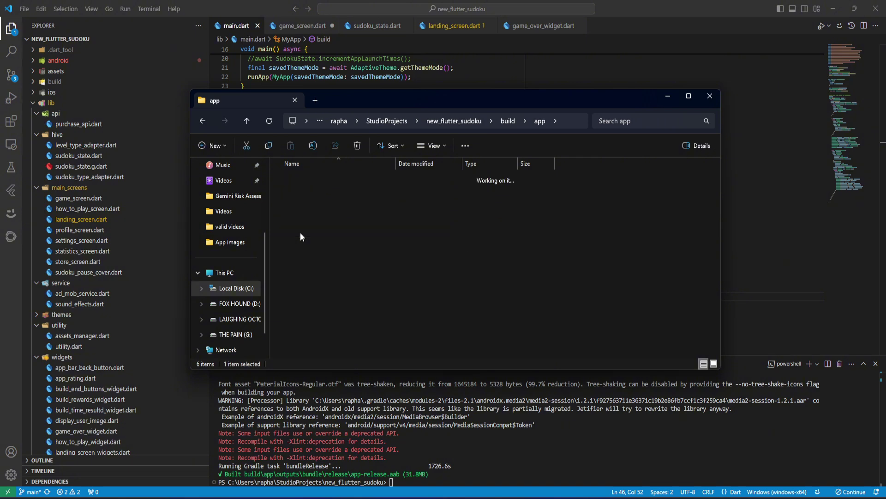
{"action": "double_click", "coordinate": [296, 178]}
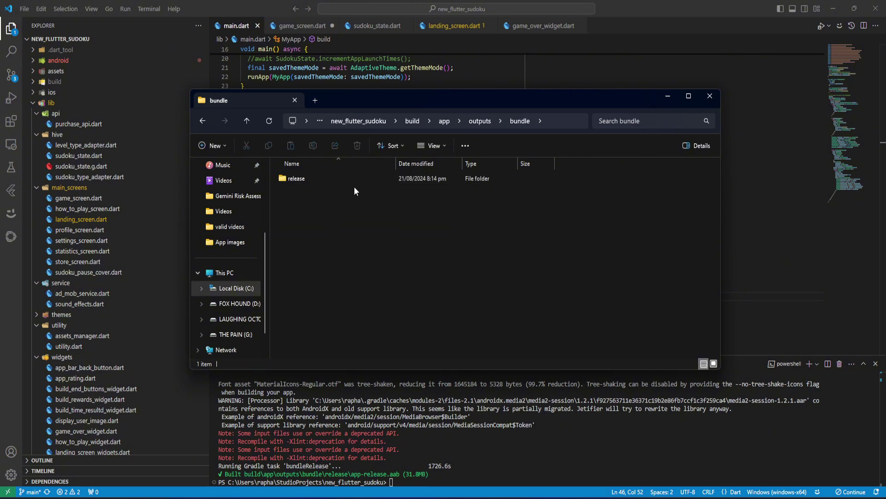
{"action": "double_click", "coordinate": [295, 179]}
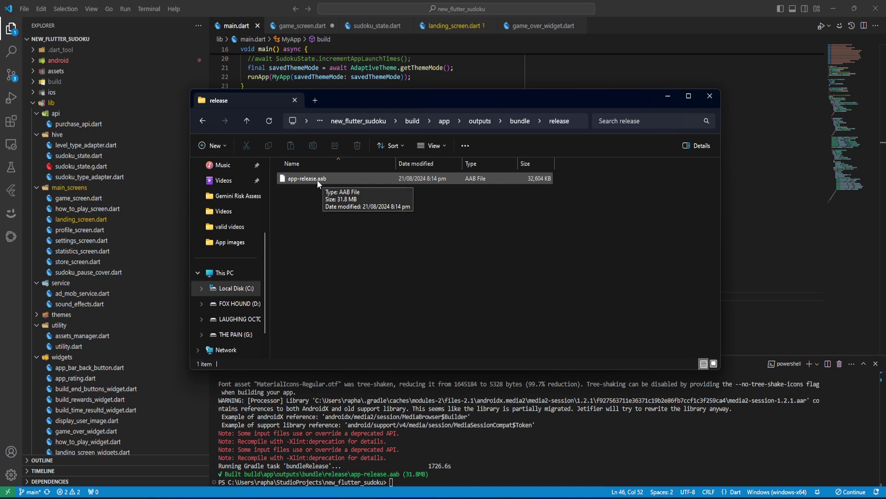
{"action": "left_click_drag", "start_coordinate": [432, 98], "coordinate": [475, 98]}
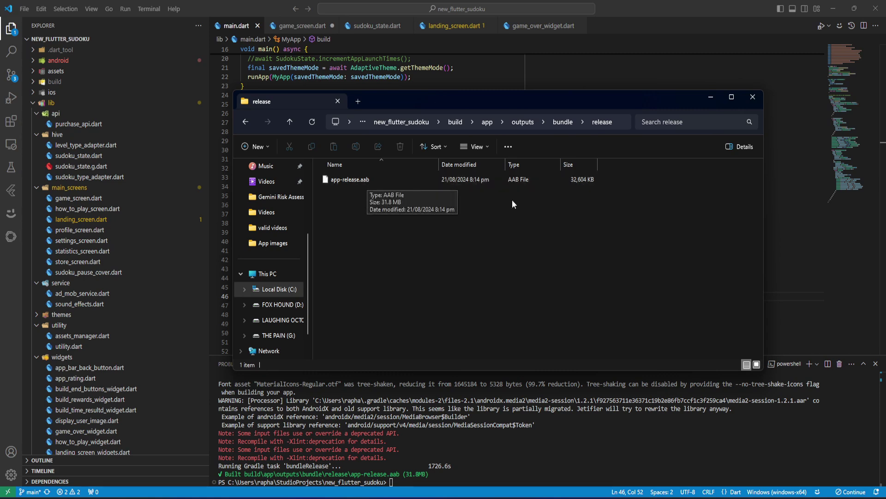
Switch to the Production page in Google Play Console and create a new production release
{"action": "left_click", "coordinate": [835, 7]}
{"action": "left_click", "coordinate": [834, 8]}
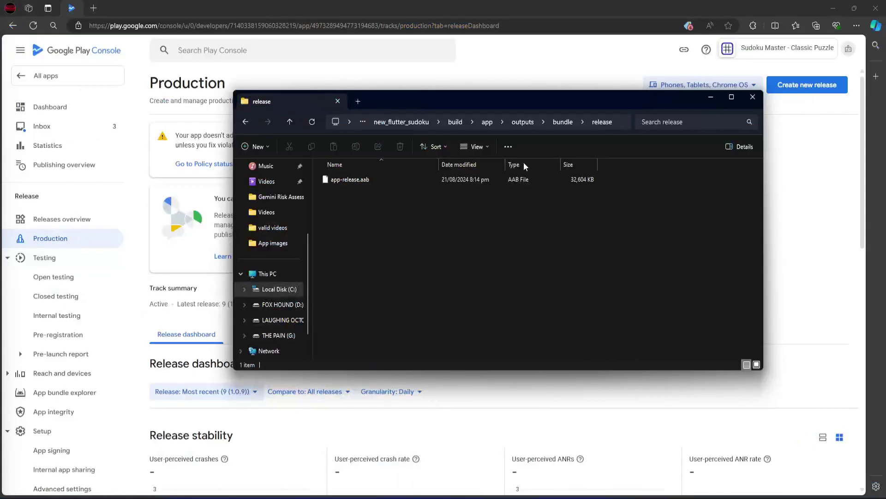
{"action": "left_click_drag", "start_coordinate": [712, 105], "coordinate": [730, 112]}
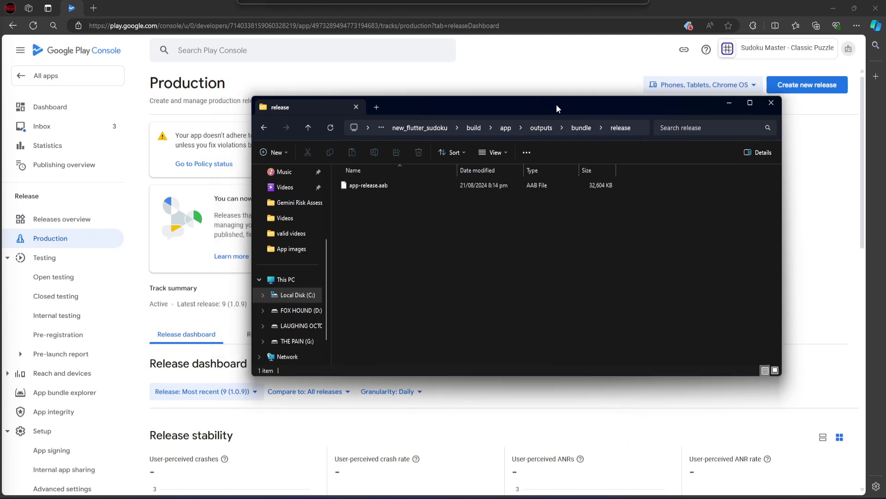
{"action": "left_click", "coordinate": [729, 103]}
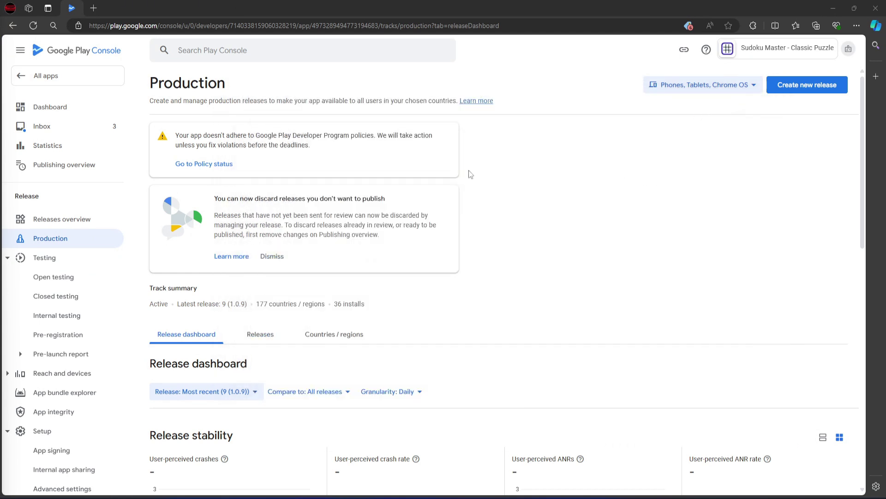
{"action": "left_click", "coordinate": [805, 90]}
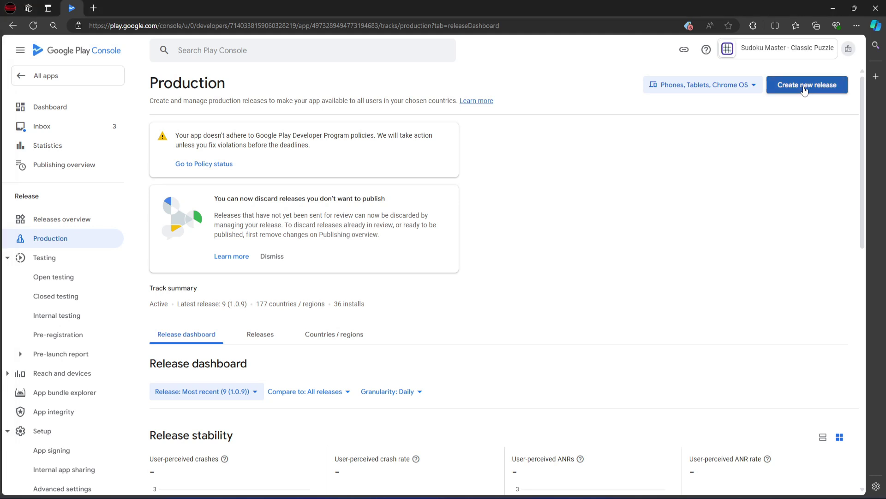
{"action": "left_click", "coordinate": [804, 90]}
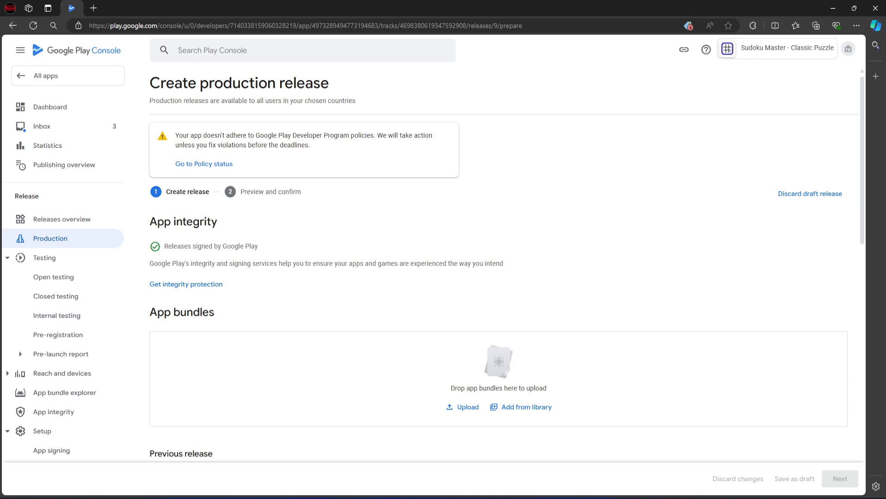
Upload app-release.aab from the release folder to the App bundles section of the production release
{"action": "key", "text": "super+e"}
{"action": "left_click_drag", "start_coordinate": [484, 111], "coordinate": [331, 84]}
{"action": "left_click_drag", "start_coordinate": [217, 163], "coordinate": [549, 405]}
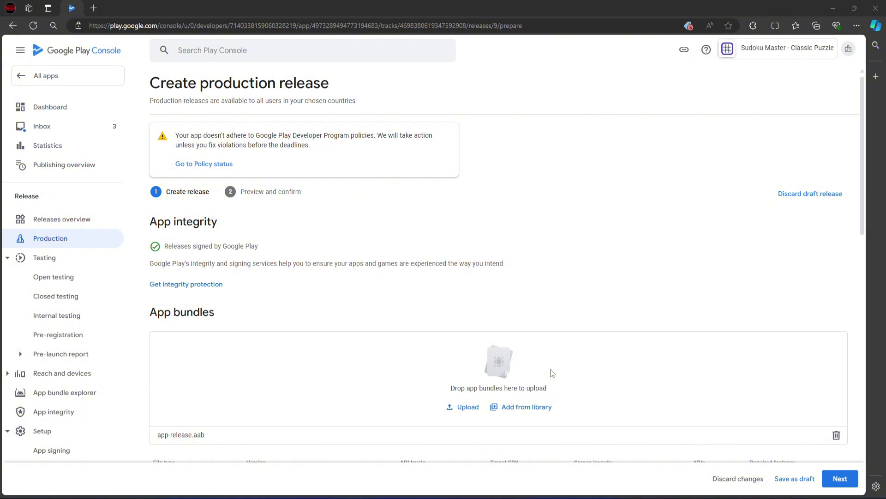
Check the uploaded bundle's version and target SDK, and save the production release without going to Publishing overview
{"action": "scroll", "coordinate": [554, 372], "scroll_direction": "down", "scroll_amount": 2}
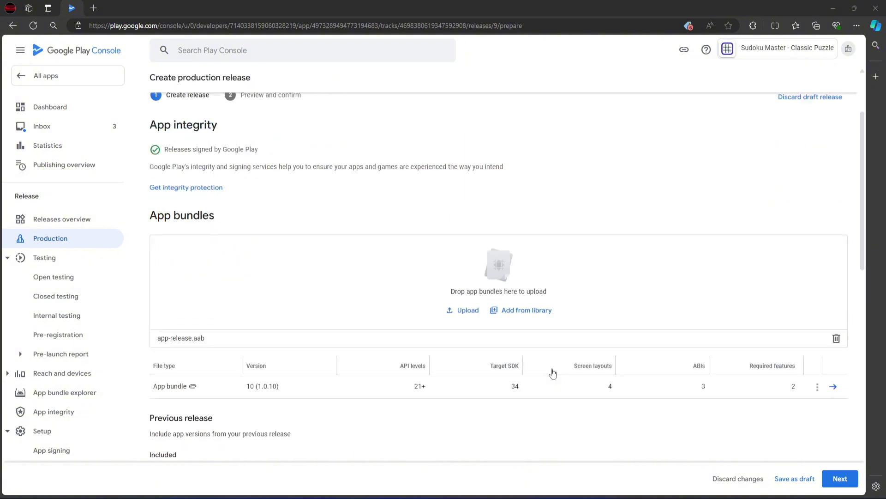
{"action": "scroll", "coordinate": [555, 365], "scroll_direction": "down", "scroll_amount": 1}
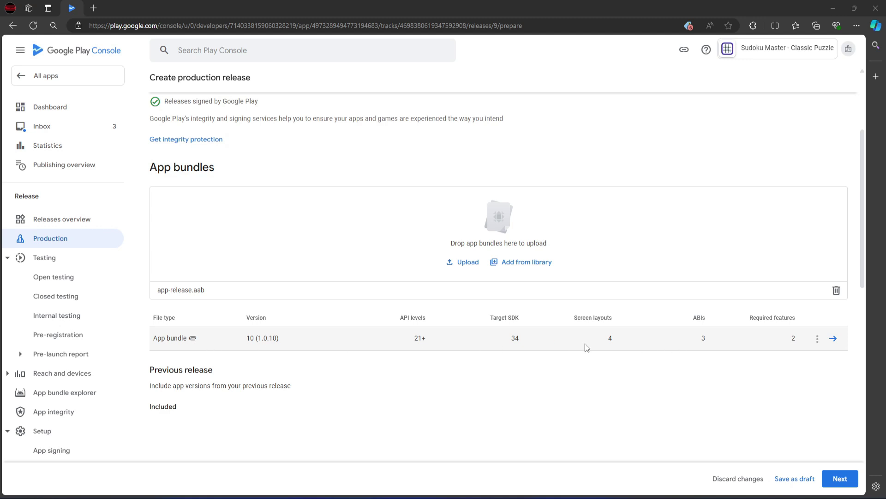
{"action": "left_click_drag", "start_coordinate": [258, 340], "coordinate": [280, 342]}
{"action": "scroll", "coordinate": [341, 342], "scroll_direction": "up", "scroll_amount": 1}
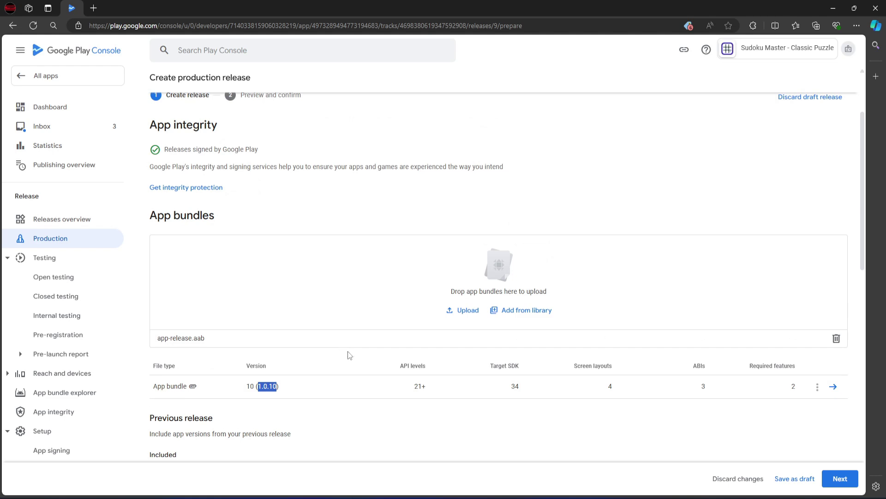
{"action": "scroll", "coordinate": [586, 362], "scroll_direction": "up", "scroll_amount": 1}
{"action": "scroll", "coordinate": [658, 360], "scroll_direction": "down", "scroll_amount": 6}
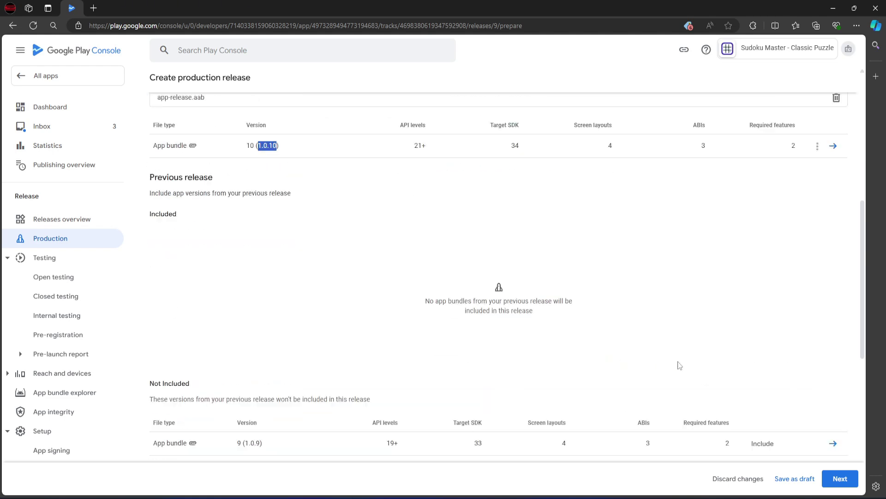
{"action": "scroll", "coordinate": [687, 358], "scroll_direction": "up", "scroll_amount": 3}
{"action": "left_click", "coordinate": [839, 479]}
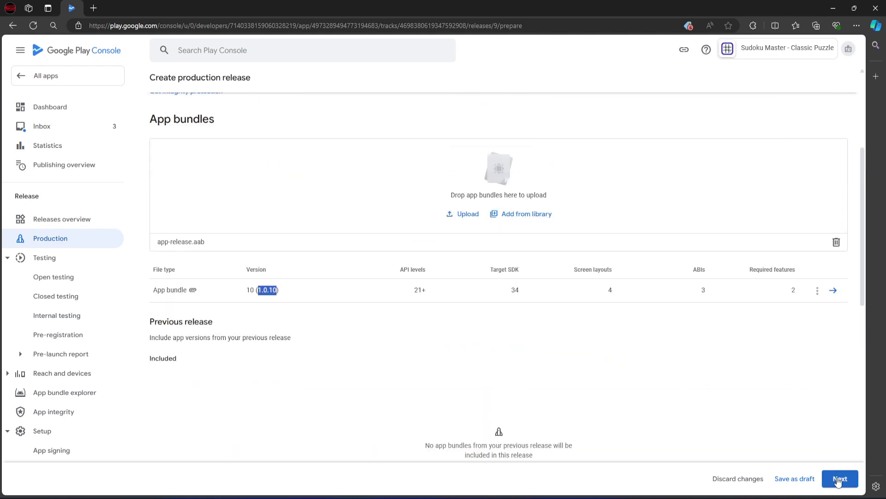
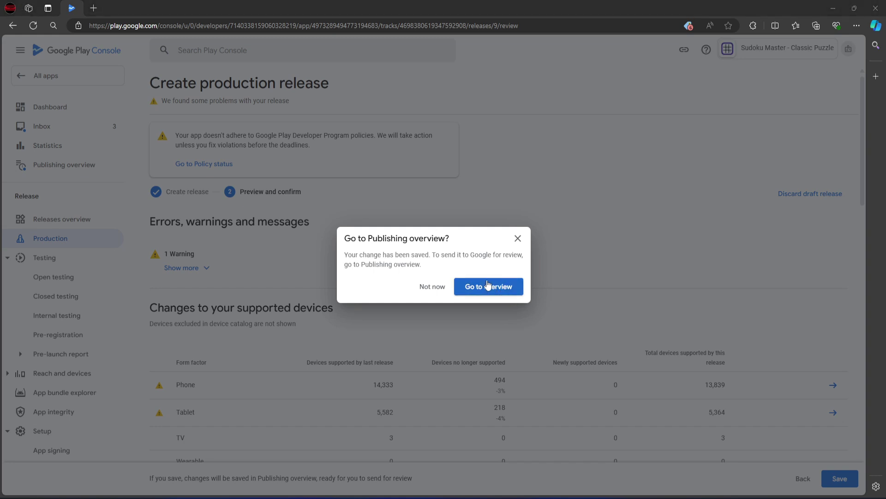
{"action": "left_click", "coordinate": [427, 287]}
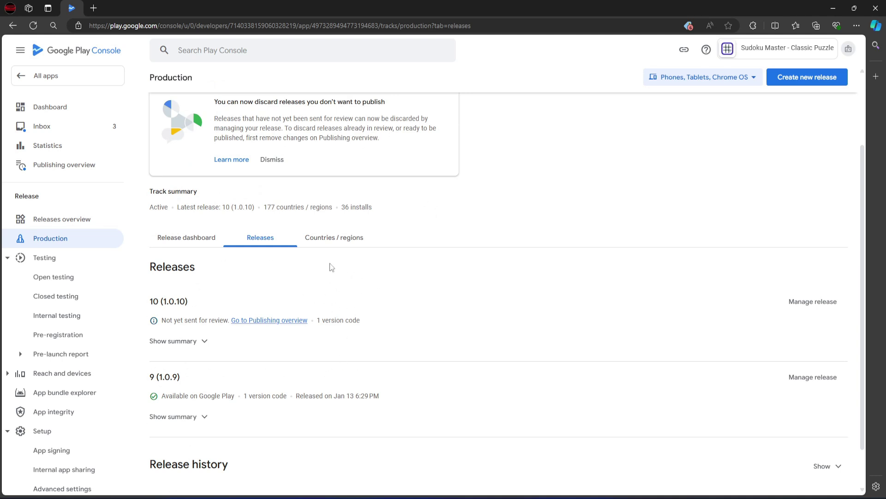
Find release 10 (1.0.10) in the Production releases list and open its release details
{"action": "left_click", "coordinate": [49, 241]}
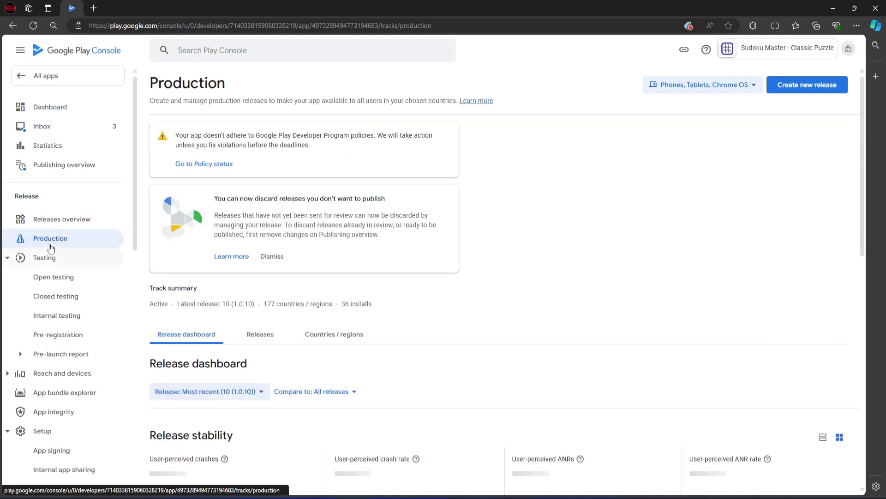
{"action": "left_click", "coordinate": [261, 344]}
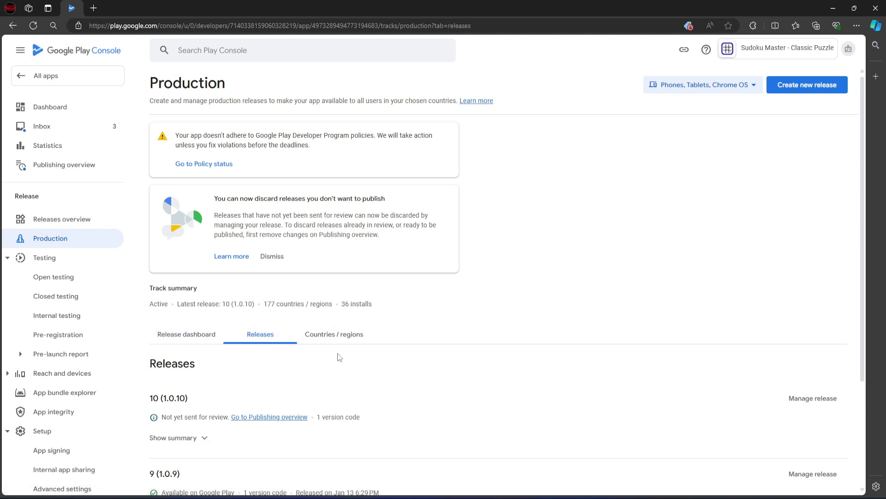
{"action": "scroll", "coordinate": [385, 386], "scroll_direction": "down", "scroll_amount": 2}
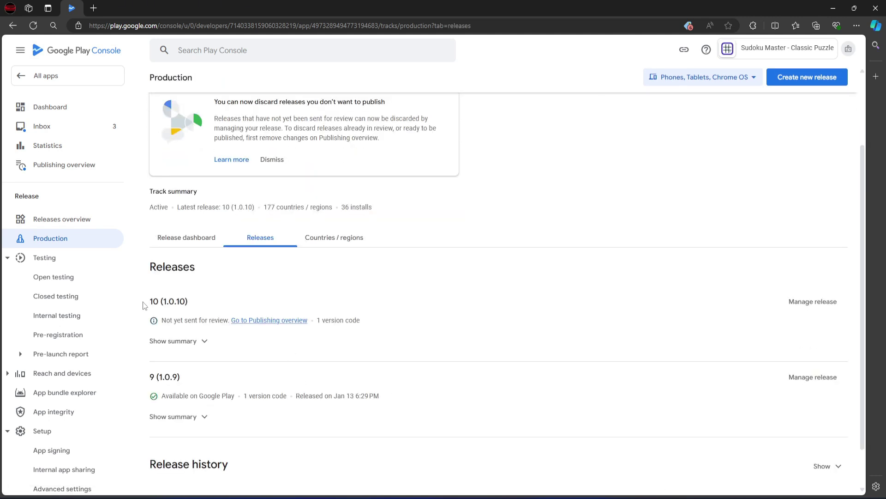
{"action": "left_click_drag", "start_coordinate": [152, 301], "coordinate": [194, 301]}
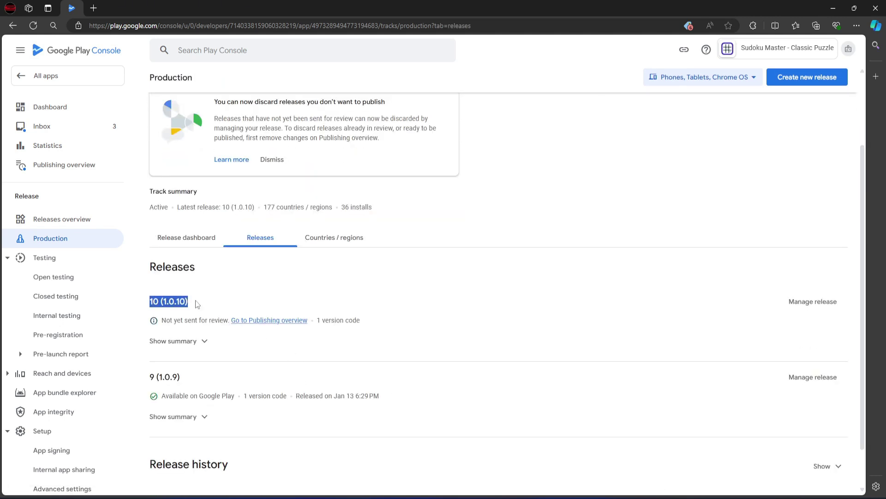
{"action": "left_click", "coordinate": [164, 301]}
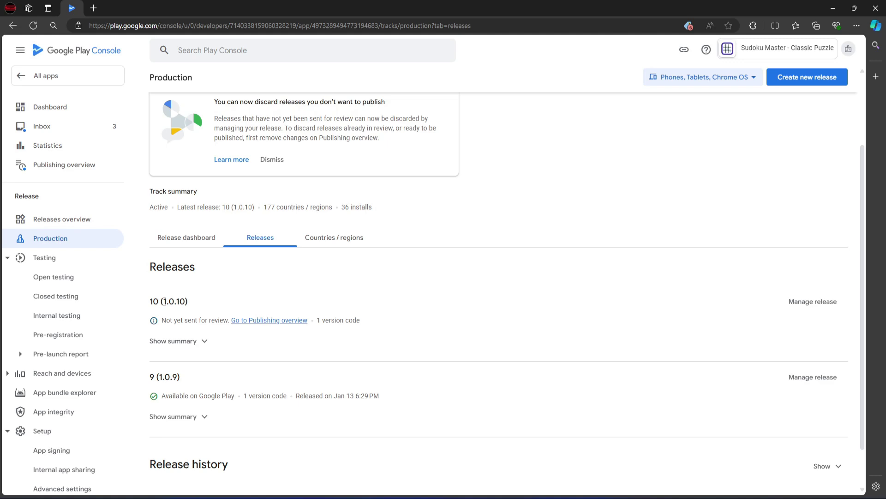
{"action": "left_click", "coordinate": [798, 303]}
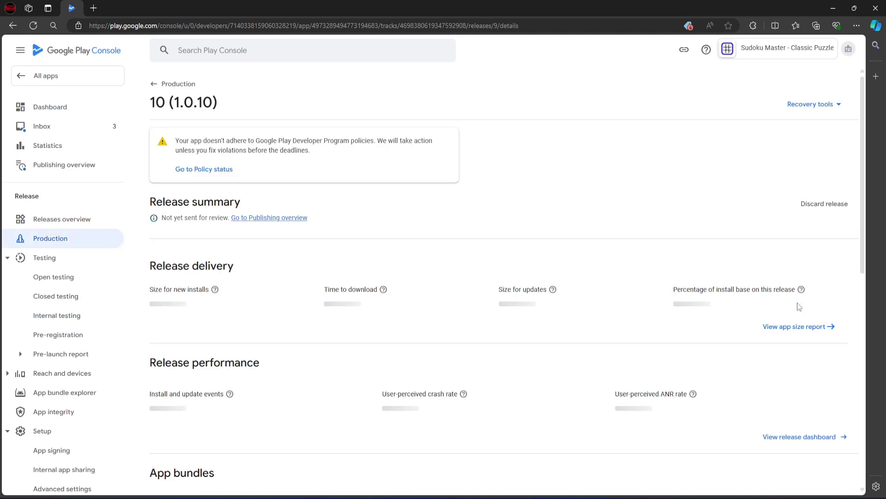
Find the Release notes section of release 10 (1.0.10) and open its release details for editing
{"action": "scroll", "coordinate": [443, 315], "scroll_direction": "down", "scroll_amount": 6}
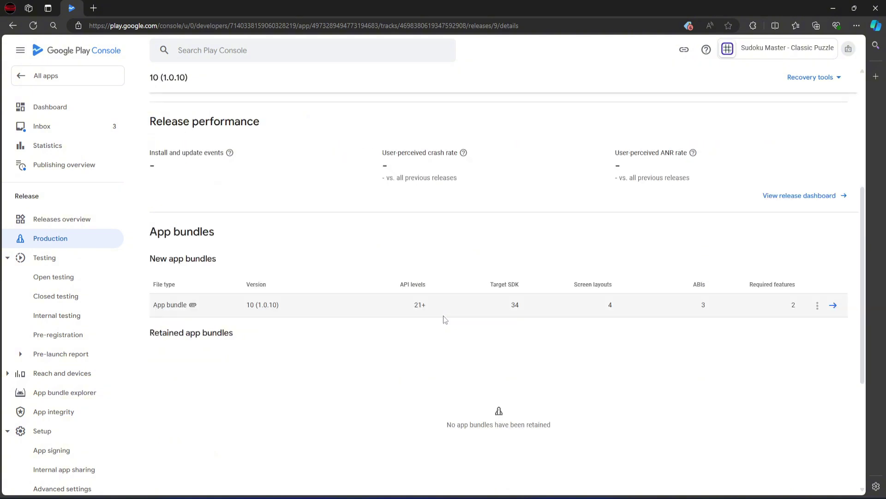
{"action": "scroll", "coordinate": [444, 317], "scroll_direction": "down", "scroll_amount": 4}
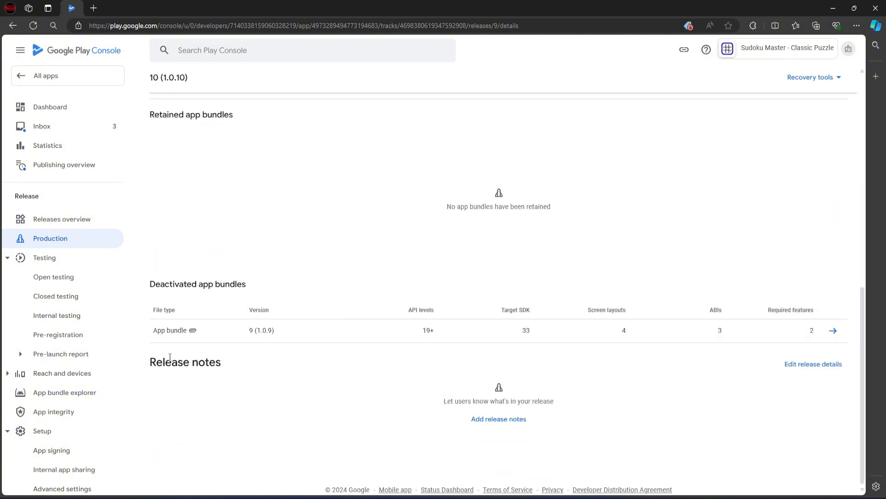
{"action": "left_click_drag", "start_coordinate": [150, 362], "coordinate": [222, 363]}
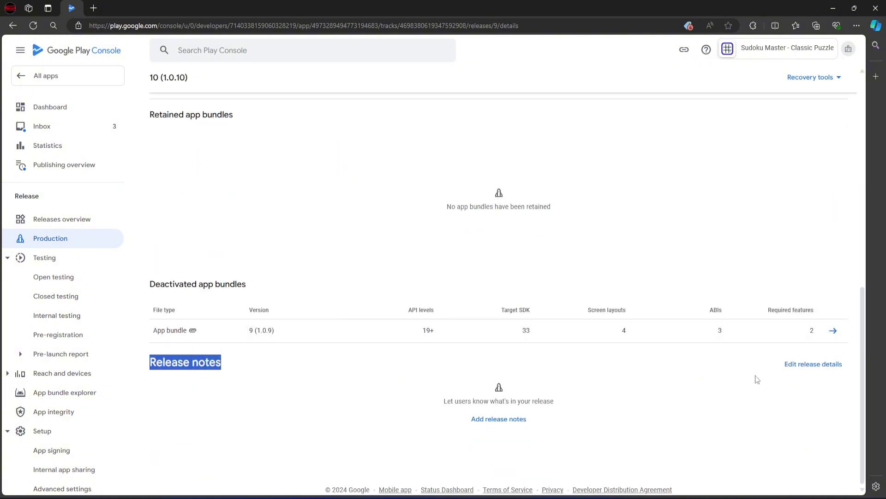
{"action": "left_click", "coordinate": [797, 364]}
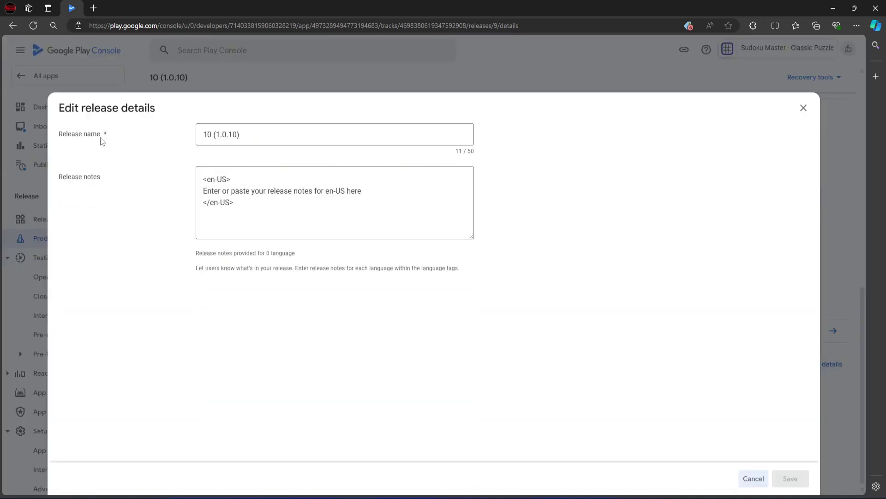
Replace the en-US placeholder with the copied "Improved Compatibility" notes about newer Android devices and updated minimum and target SDK versions, and save
{"action": "left_click_drag", "start_coordinate": [269, 134], "coordinate": [204, 158]}
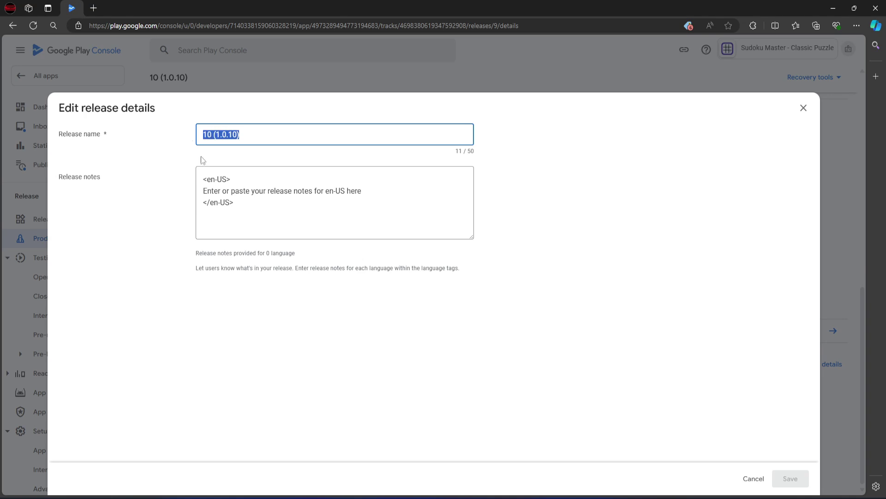
{"action": "left_click", "coordinate": [352, 196]}
{"action": "left_click_drag", "start_coordinate": [367, 192], "coordinate": [219, 195]}
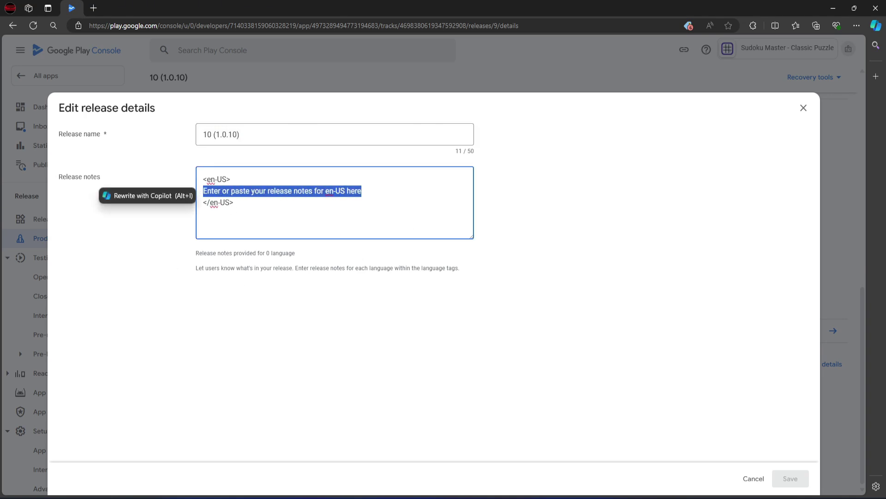
{"action": "key", "text": "alt+Tab"}
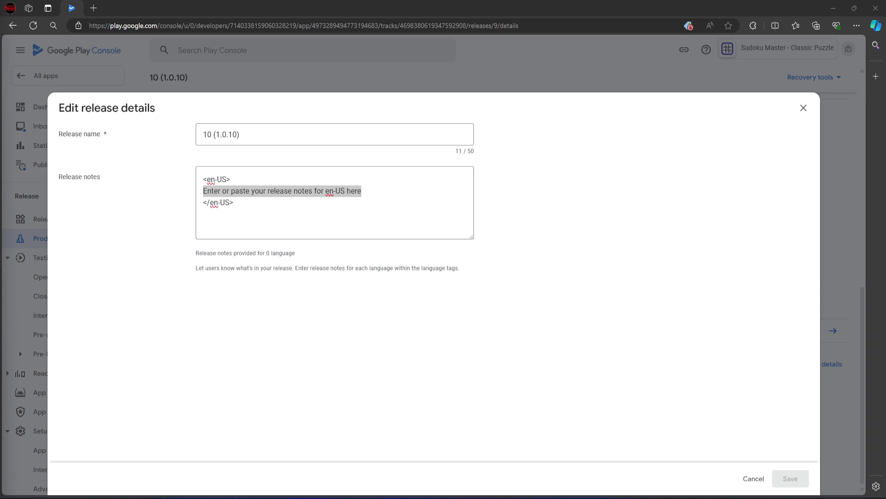
{"action": "left_click", "coordinate": [368, 191]}
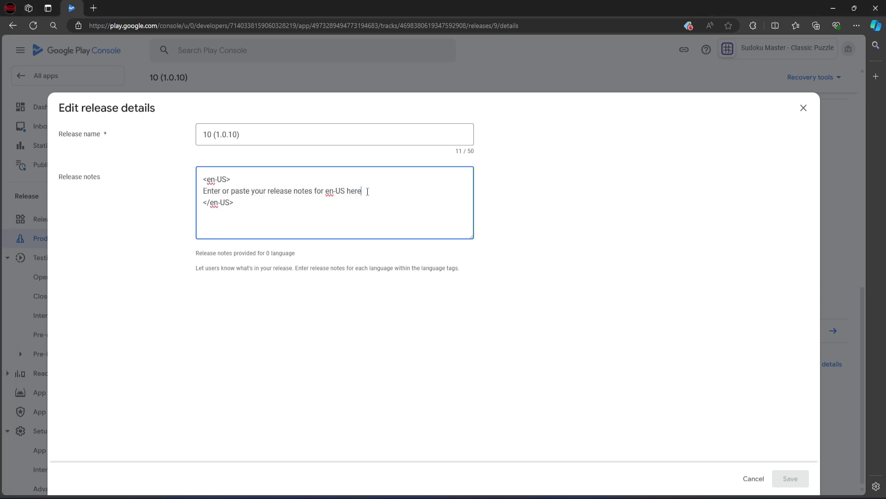
{"action": "left_click_drag", "start_coordinate": [368, 191], "coordinate": [203, 191]}
{"action": "right_click", "coordinate": [252, 193]}
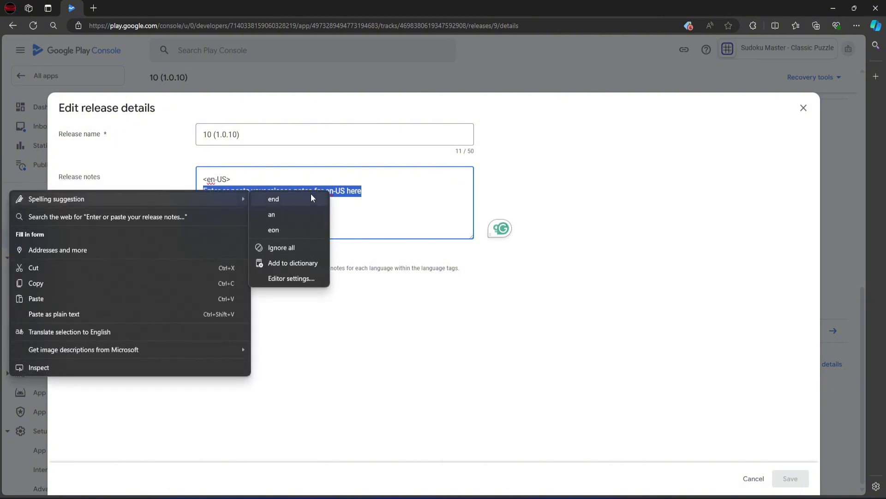
{"action": "left_click", "coordinate": [34, 299]}
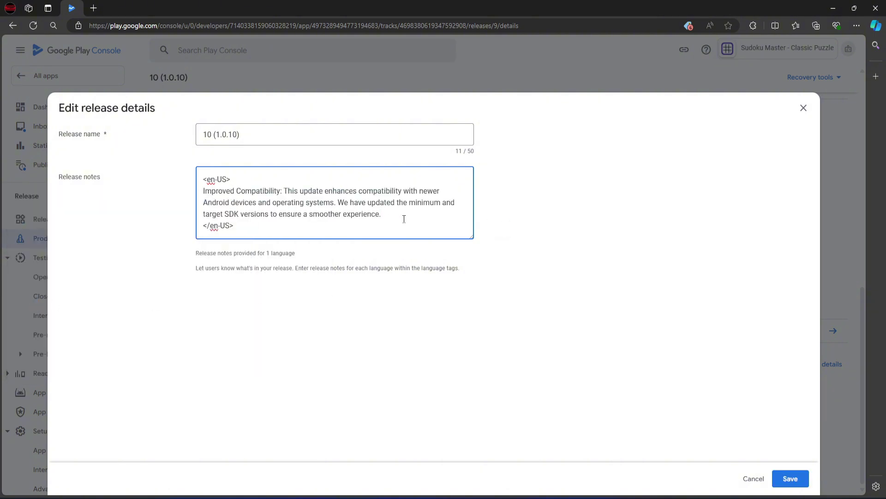
{"action": "left_click", "coordinate": [792, 478]}
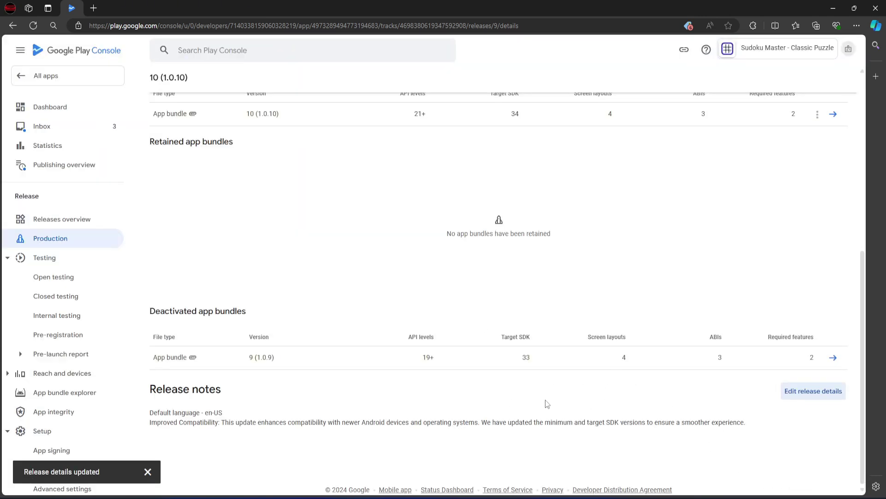
Return to the Production releases list, open Publishing overview for release 10 (1.0.10), and send its change for review
{"action": "scroll", "coordinate": [400, 428], "scroll_direction": "up", "scroll_amount": 7}
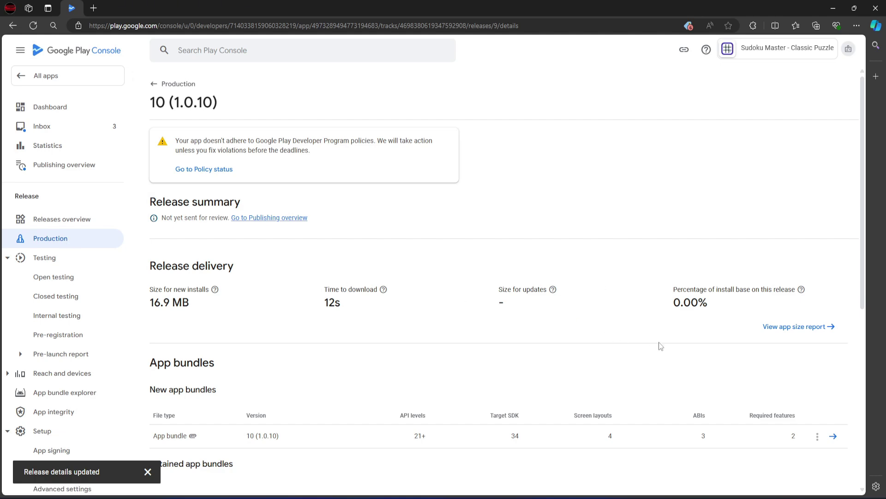
{"action": "scroll", "coordinate": [661, 346], "scroll_direction": "down", "scroll_amount": 7}
{"action": "scroll", "coordinate": [688, 391], "scroll_direction": "up", "scroll_amount": 7}
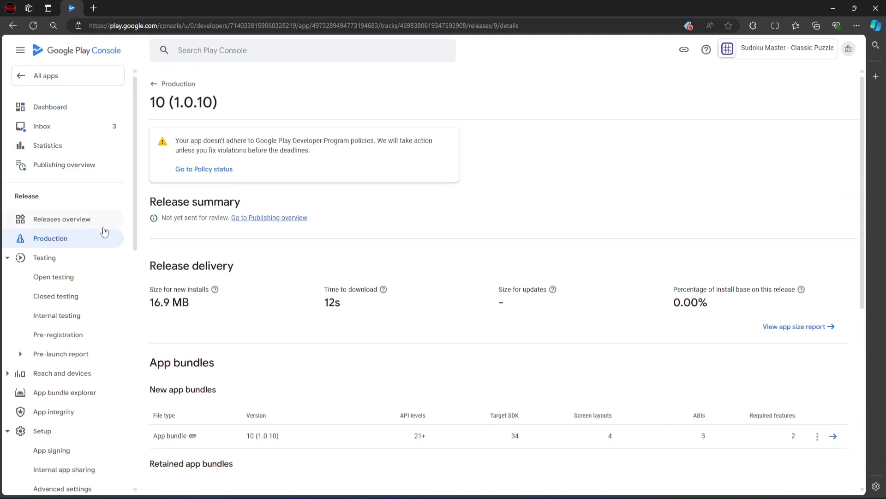
{"action": "left_click", "coordinate": [162, 84]}
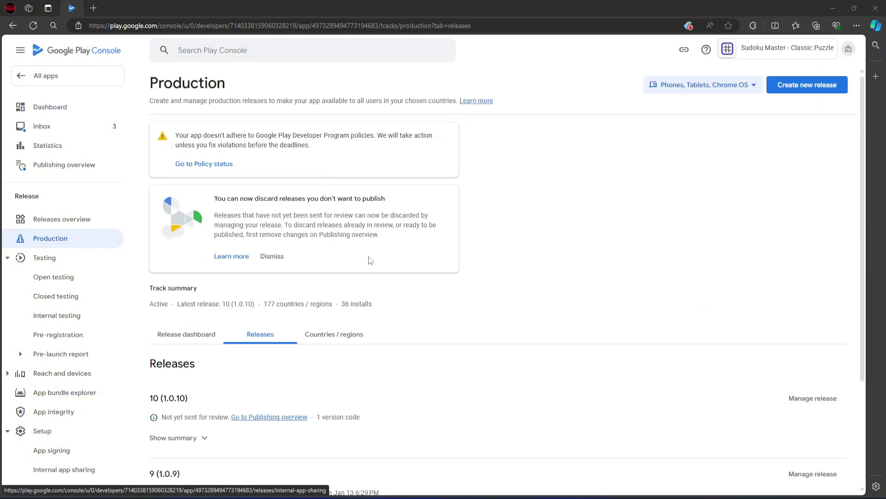
{"action": "left_click", "coordinate": [274, 419]}
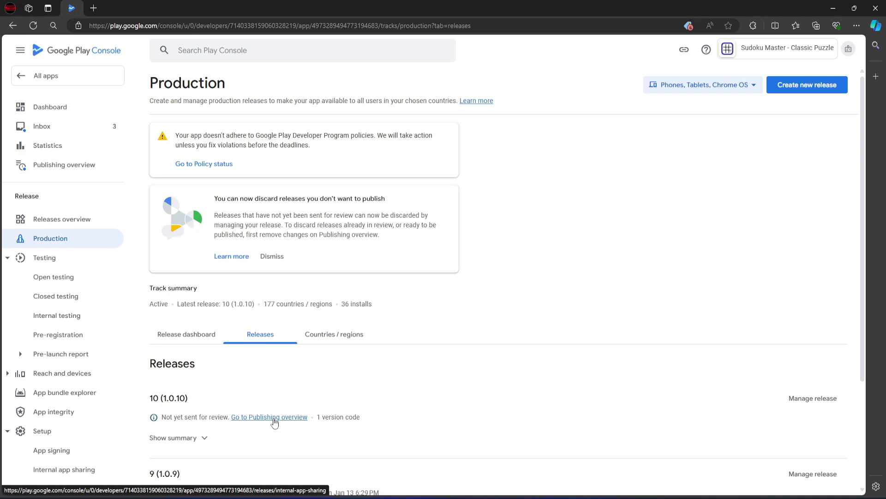
{"action": "left_click", "coordinate": [274, 420]}
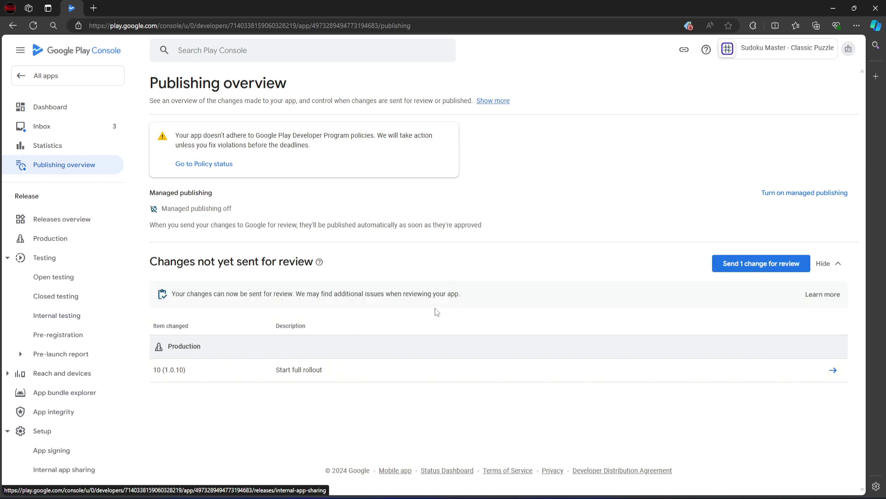
{"action": "left_click", "coordinate": [754, 266]}
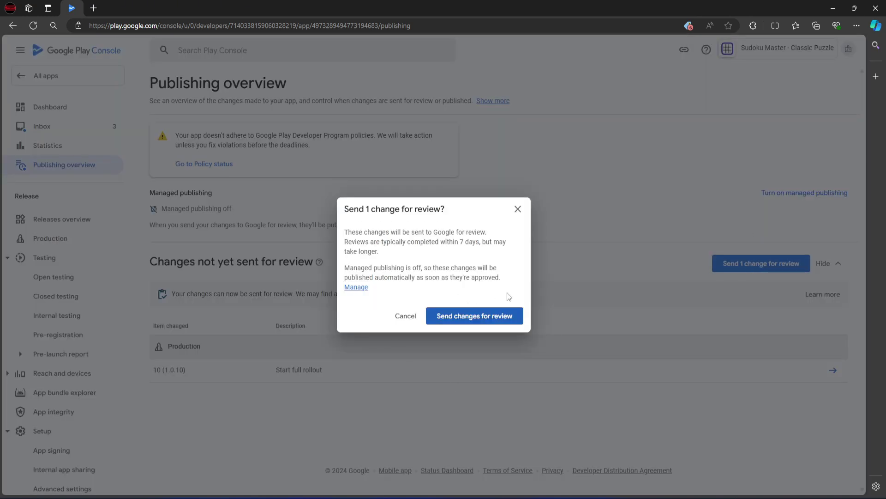
{"action": "left_click", "coordinate": [466, 318]}
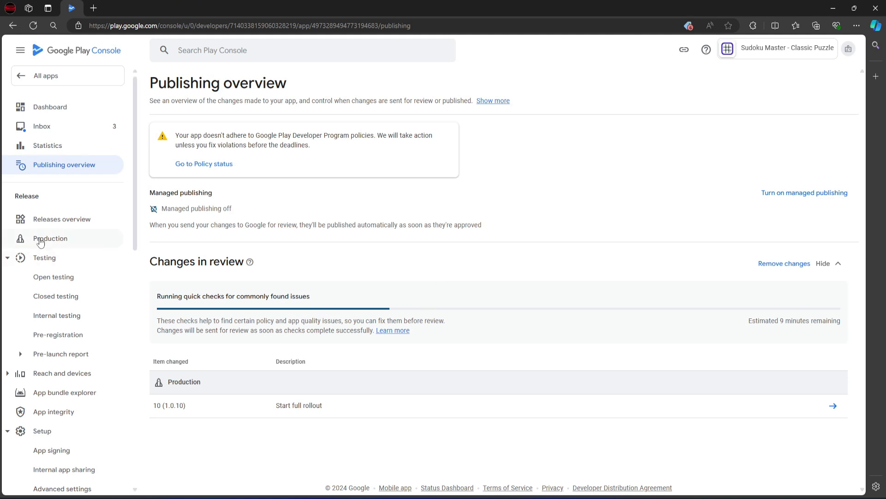
Check the release status of 10 (1.0.10) under Latest releases in Releases overview
{"action": "left_click", "coordinate": [58, 242]}
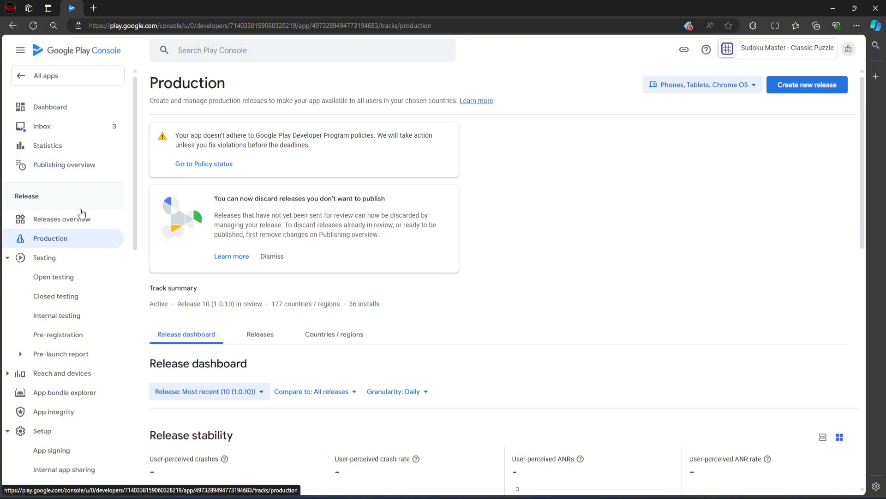
{"action": "left_click", "coordinate": [65, 224]}
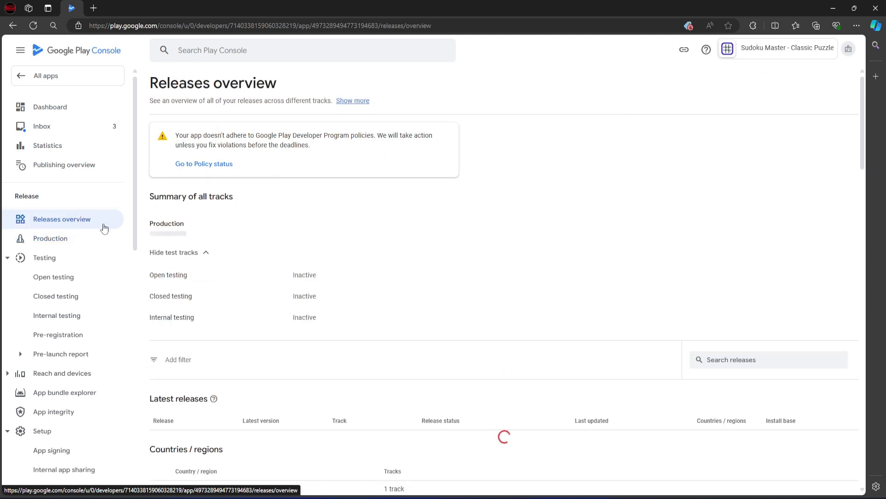
{"action": "scroll", "coordinate": [388, 283], "scroll_direction": "down", "scroll_amount": 1}
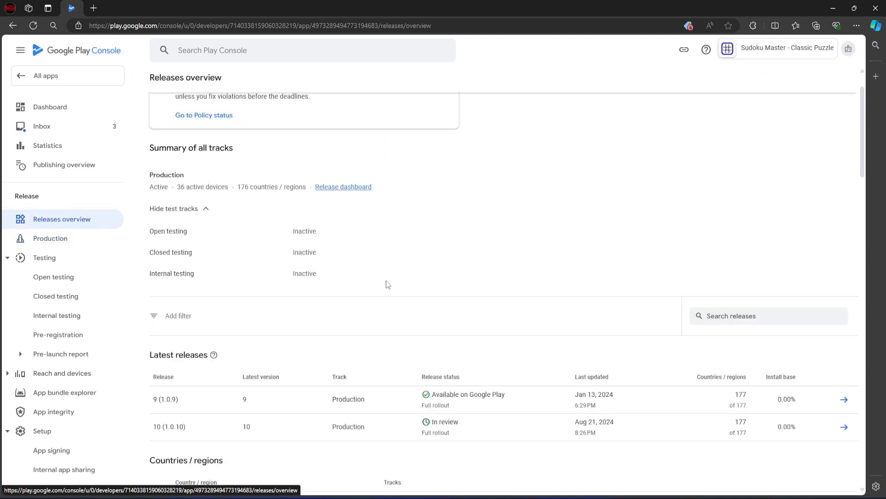
{"action": "scroll", "coordinate": [387, 284], "scroll_direction": "down", "scroll_amount": 2}
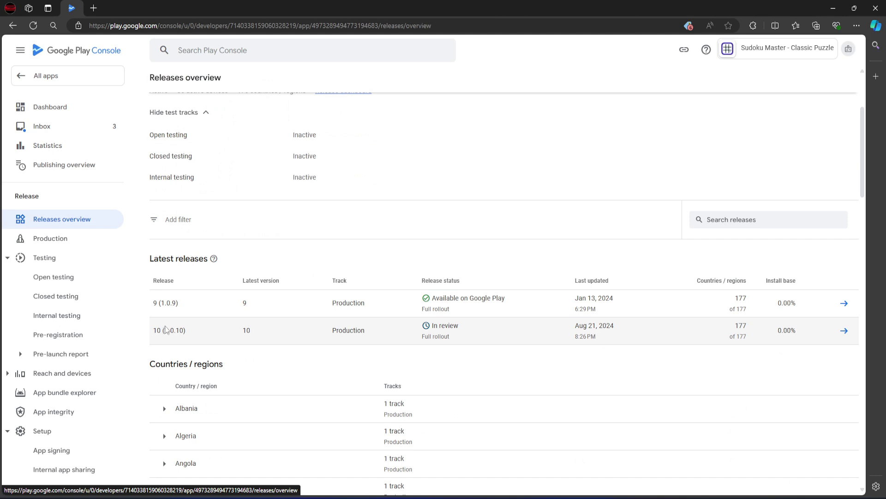
{"action": "left_click_drag", "start_coordinate": [152, 332], "coordinate": [180, 331]}
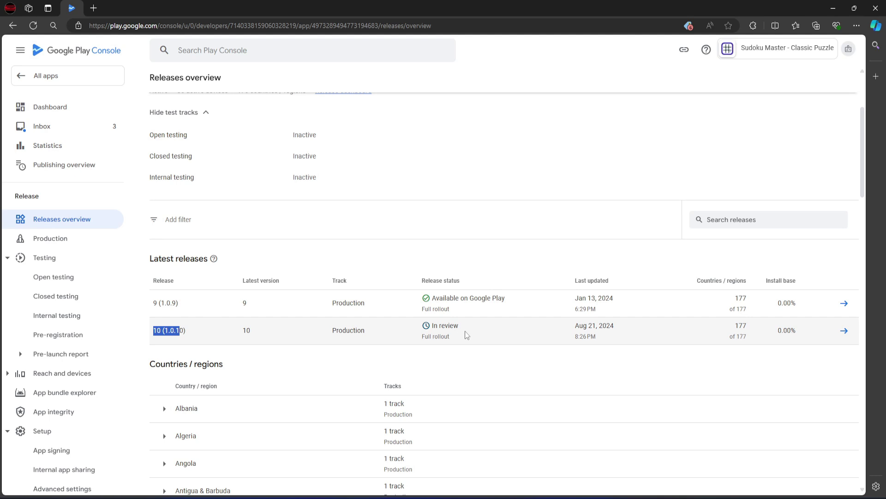
{"action": "left_click", "coordinate": [192, 335]}
{"action": "triple_click", "coordinate": [191, 336]}
{"action": "scroll", "coordinate": [360, 360], "scroll_direction": "up", "scroll_amount": 3}
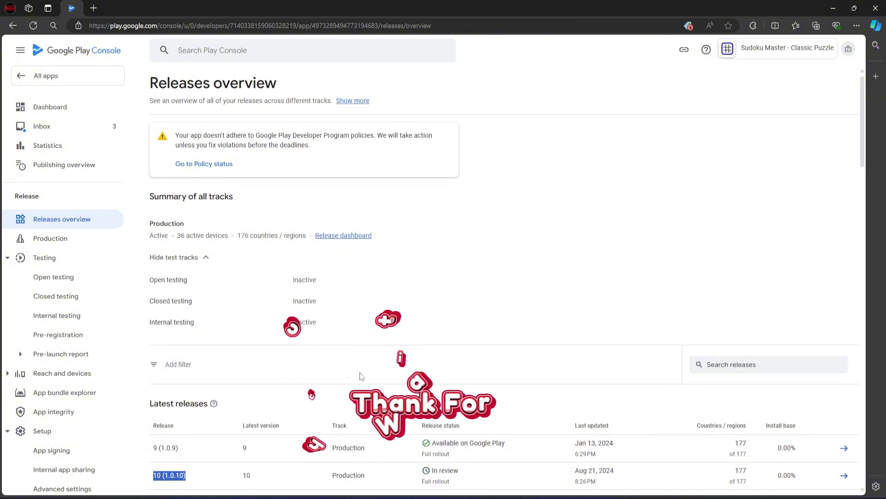